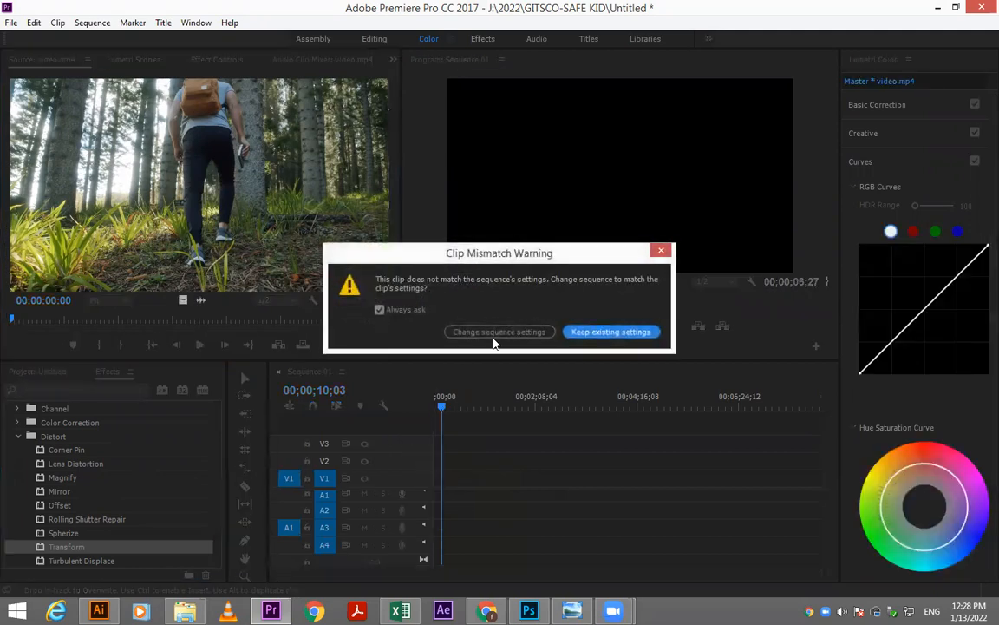
Keep the existing sequence settings for the mismatched video.mp4 clip and show its effect controls
click(610, 332)
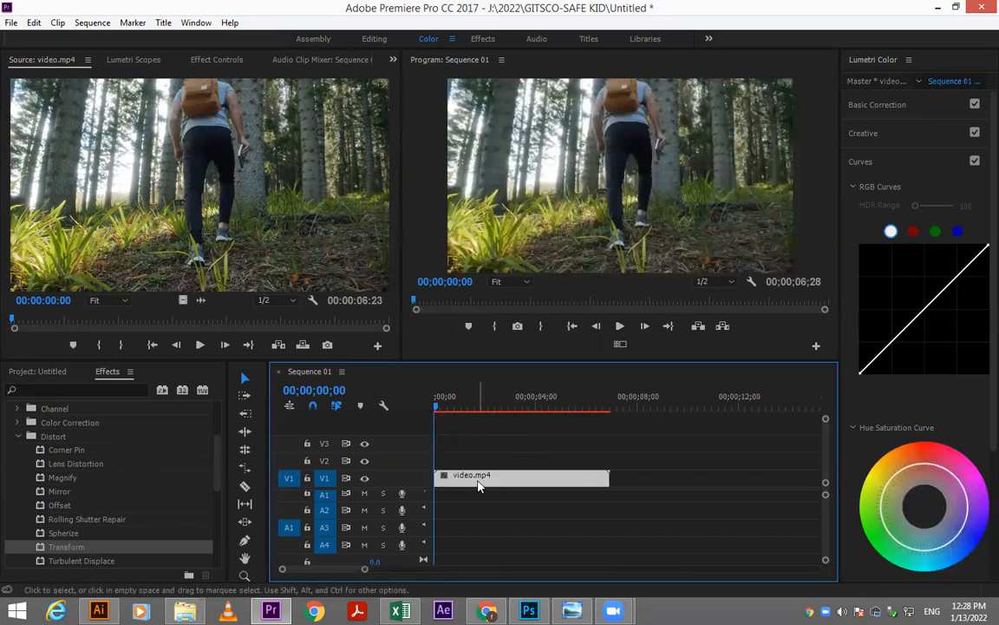
click(215, 60)
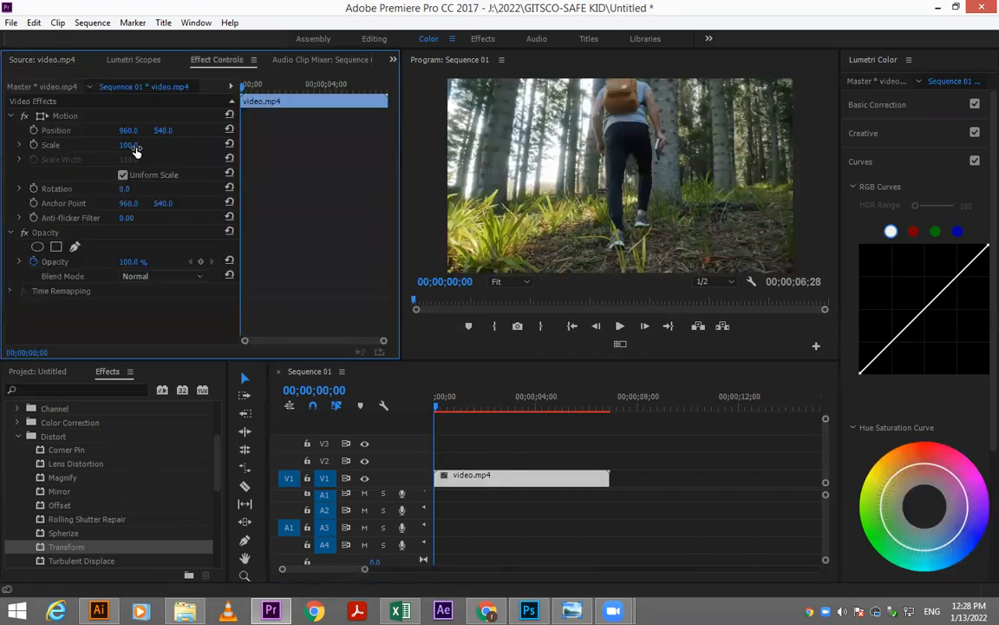
Try zooming video.mp4 with its Motion properties, using Scale 239 and vertical Position -42, and scrub through the result
drag(129, 145, 78, 145)
key(ctrl+z)
mouse_move(129, 145)
mouse_down()
mouse_move(144, 149)
mouse_move(130, 130)
mouse_move(100, 145)
mouse_move(130, 145)
mouse_up()
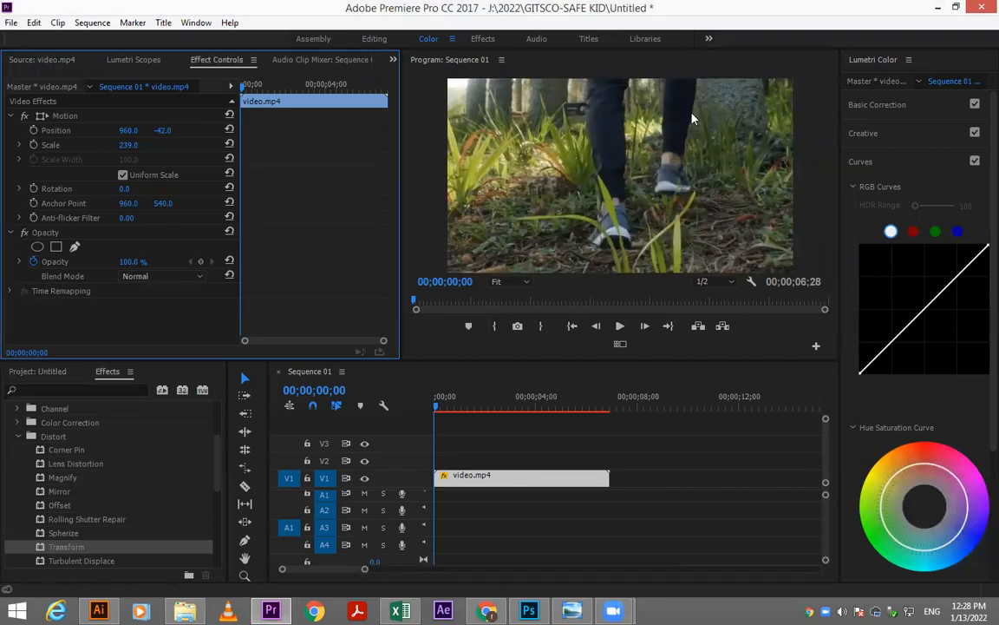
mouse_move(452, 407)
mouse_down()
mouse_move(535, 408)
mouse_move(434, 408)
mouse_up()
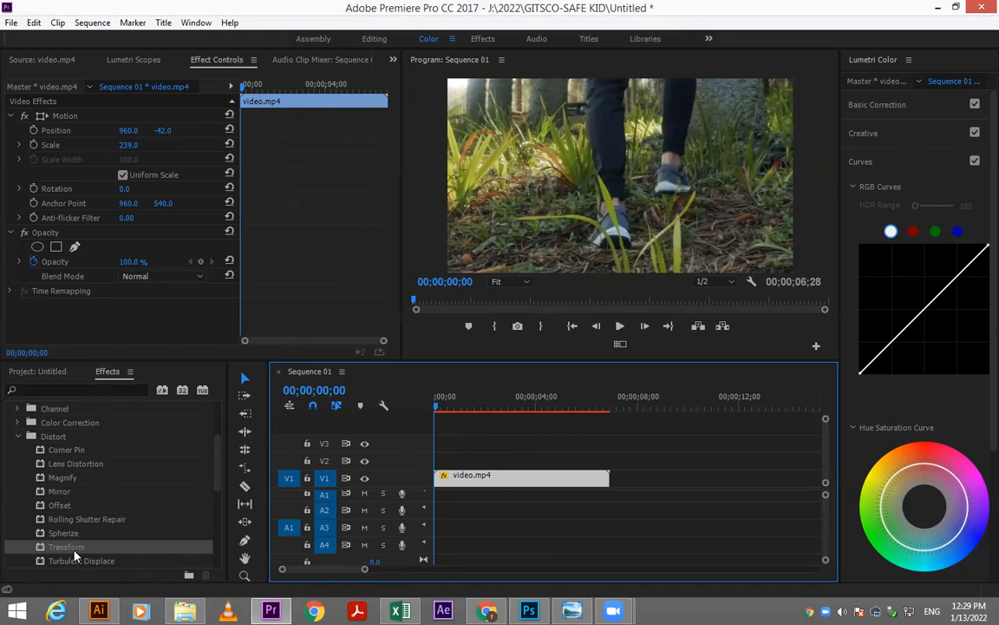
Undo the Motion Scale and Position changes on video.mp4
key(ctrl+z)
key(ctrl+z)
key(ctrl+z)
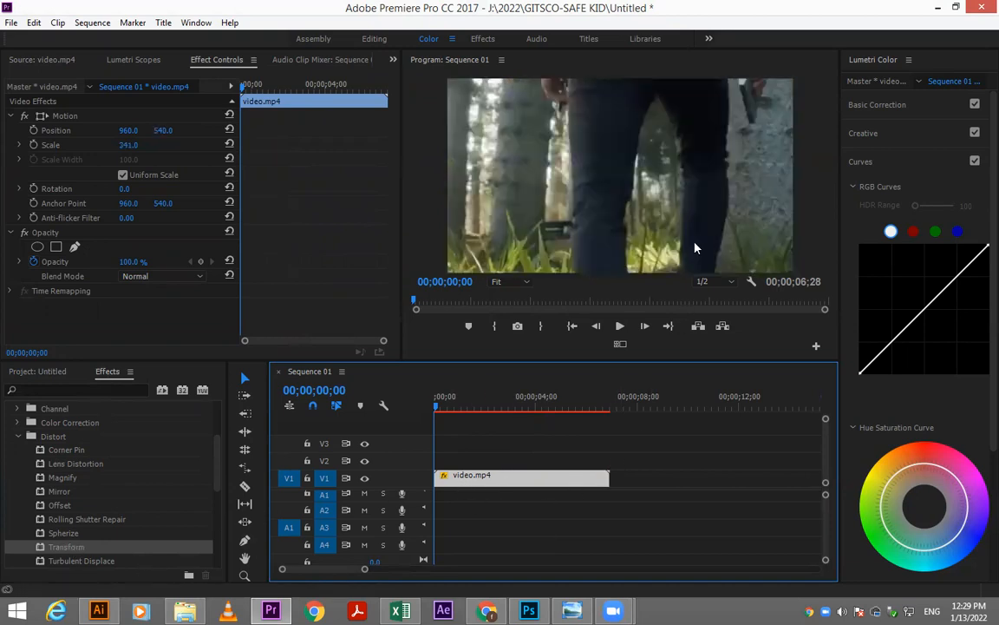
Apply the Transform effect to video.mp4 and set its Scale to 132 and vertical Position to 680
drag(61, 552, 476, 488)
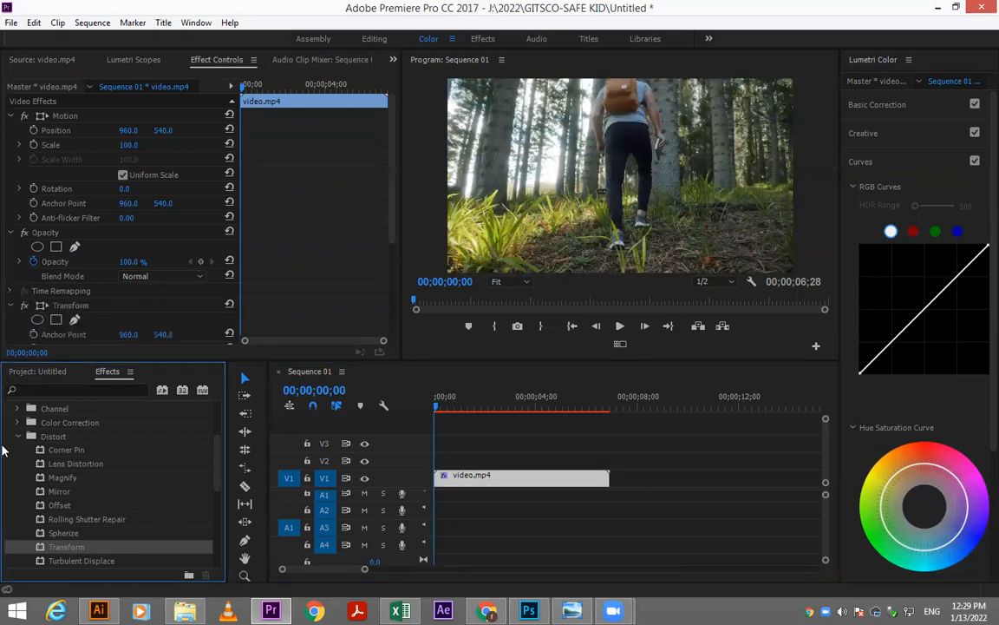
click(390, 158)
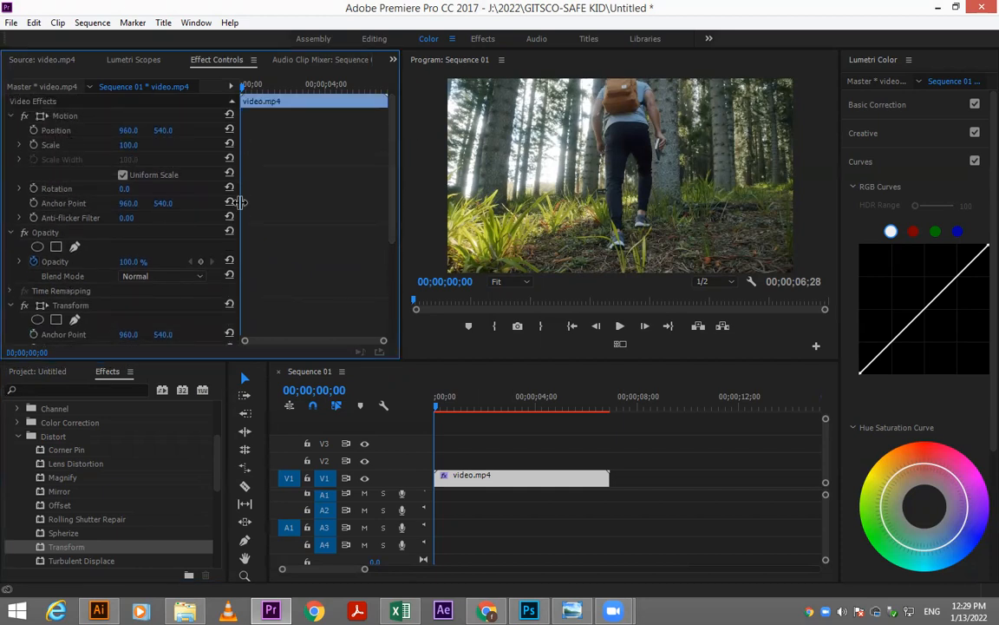
drag(392, 135, 397, 228)
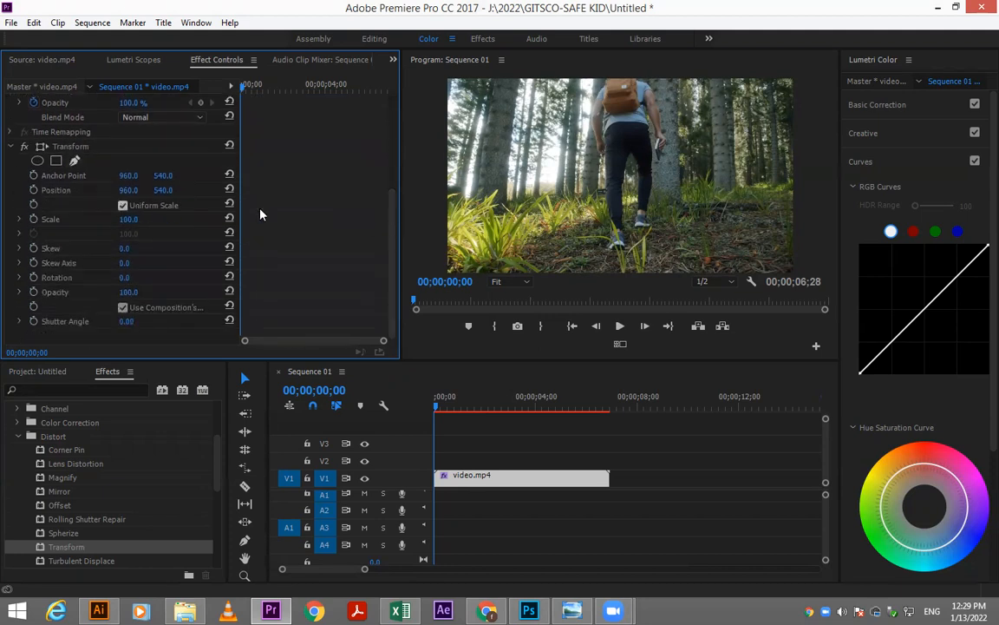
drag(391, 214, 398, 122)
drag(392, 206, 397, 298)
drag(134, 229, 174, 229)
drag(161, 183, 239, 199)
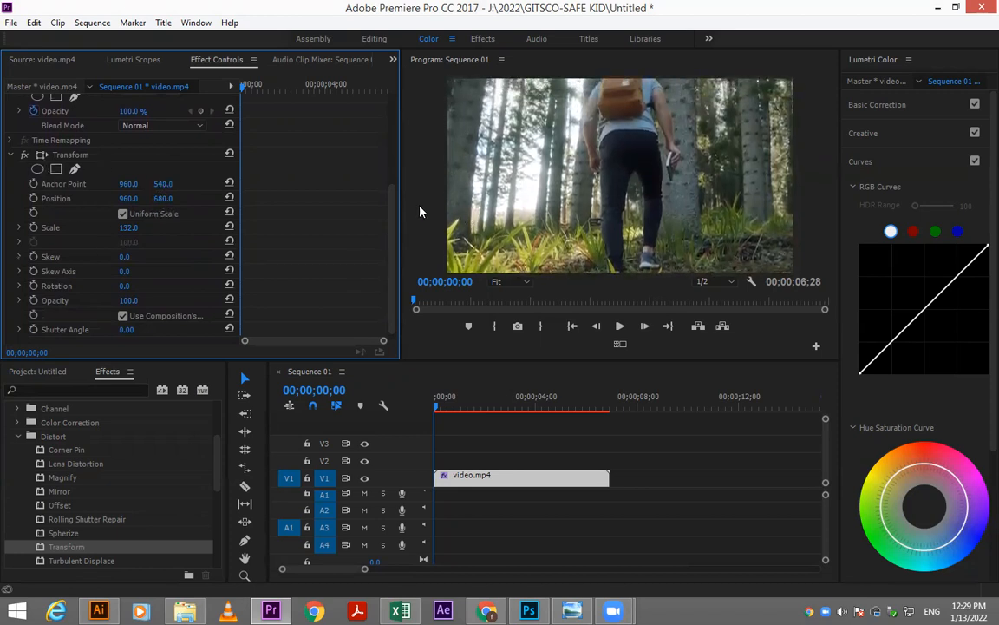
Compare the Motion and Transform properties, switching the Transform effect off and on to check its influence on the picture
drag(389, 210, 403, 110)
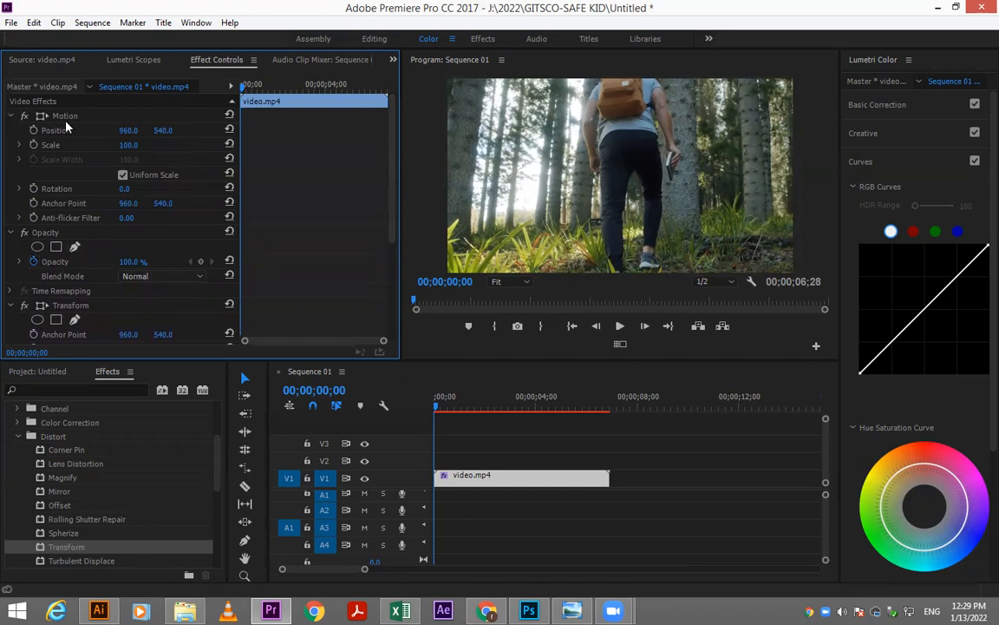
drag(392, 111, 392, 189)
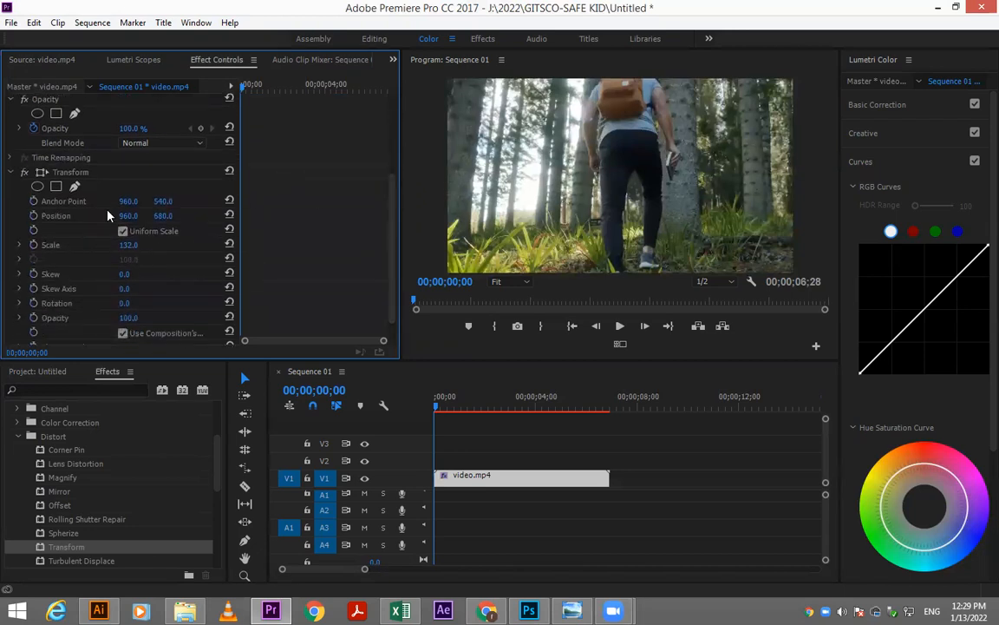
click(25, 172)
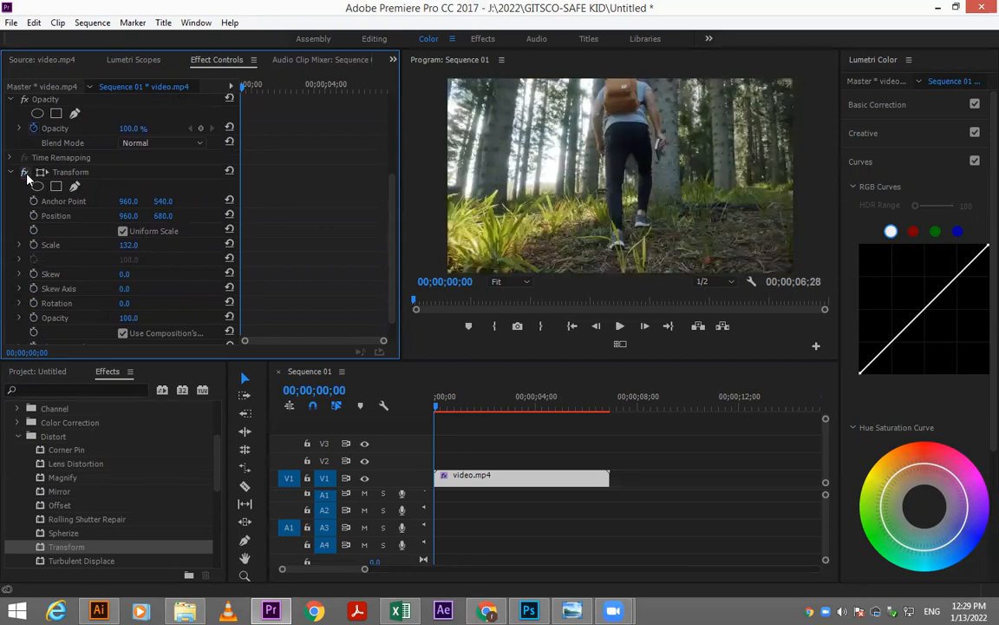
click(26, 175)
scroll(363, 137, up, 4)
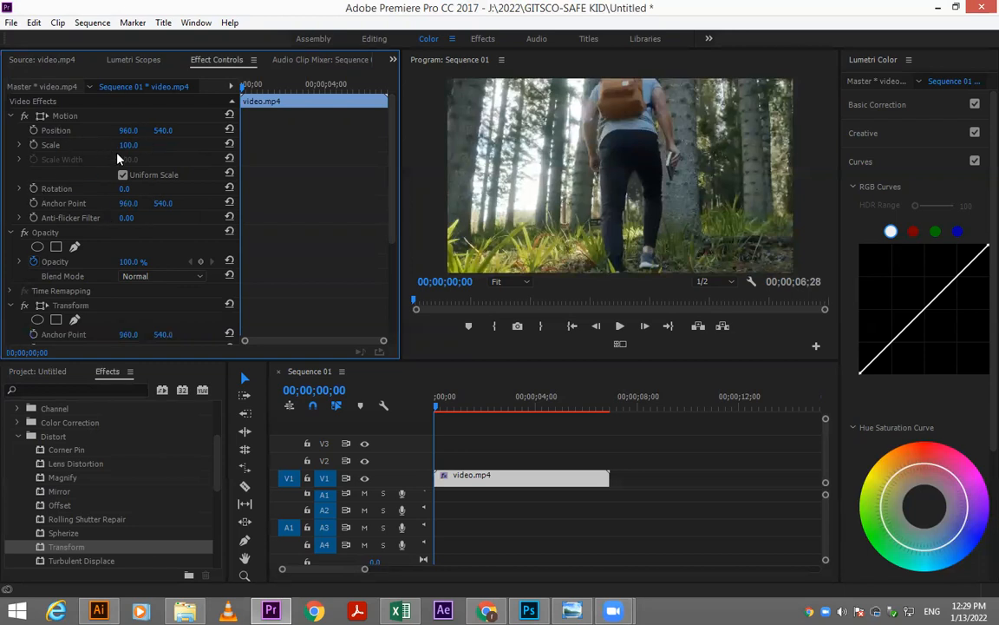
drag(392, 131, 392, 206)
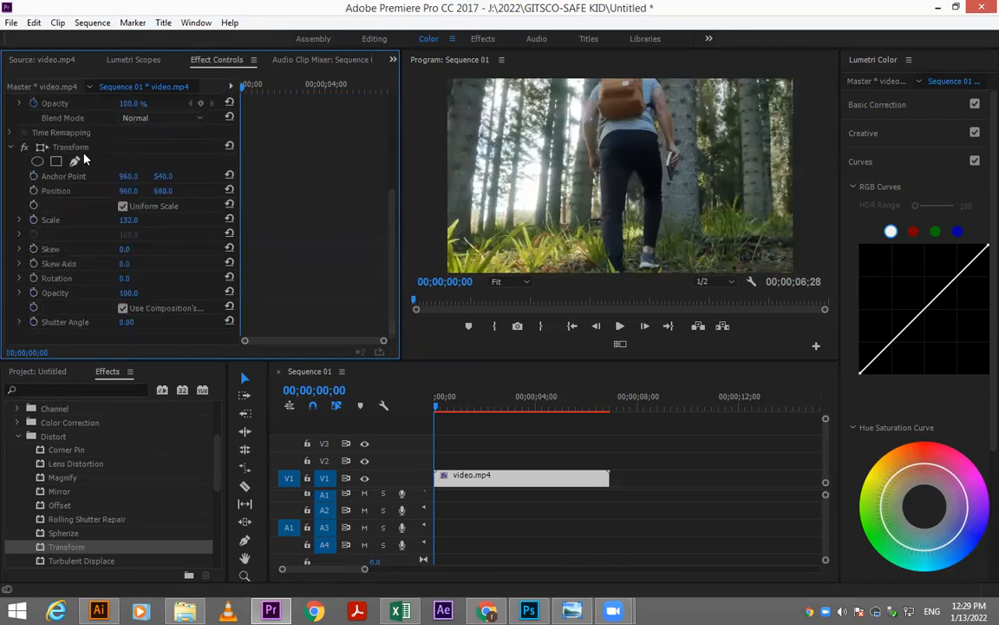
click(25, 147)
click(25, 148)
Delete the Transform effect from video.mp4
click(83, 149)
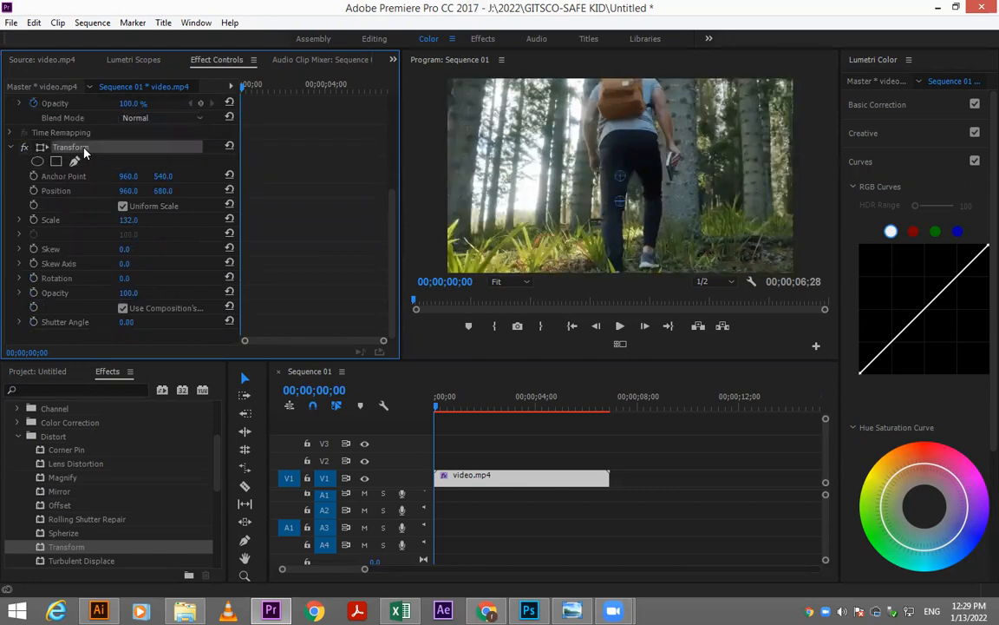
key(Delete)
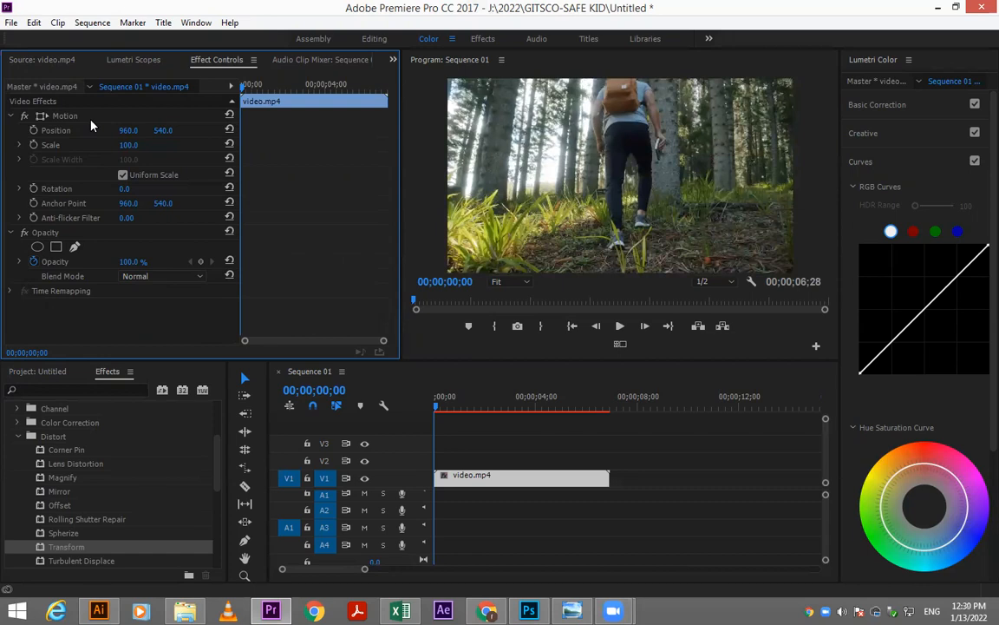
Apply a fresh Transform effect from the Distort group to video.mp4 and show all its properties
drag(87, 547, 443, 477)
drag(395, 168, 375, 253)
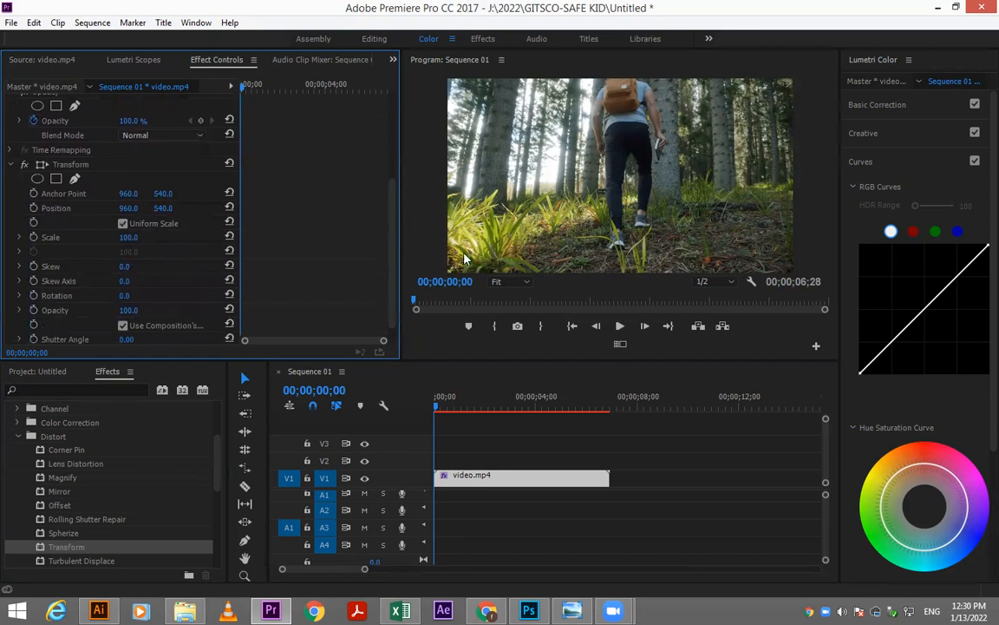
scroll(241, 165, up, 3)
drag(392, 170, 392, 276)
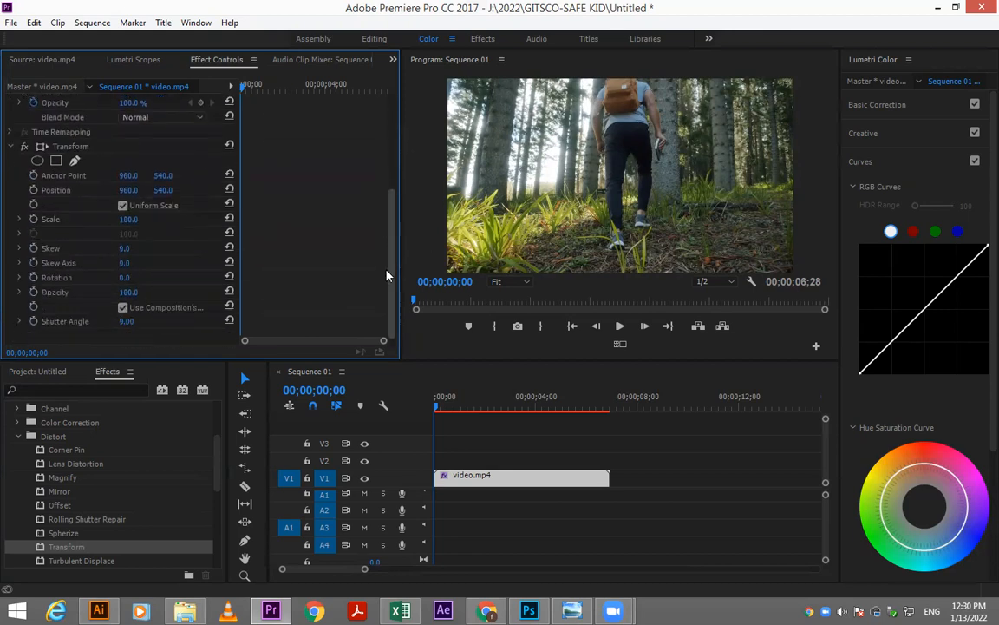
Try adjusting the Transform effect's Skew and Opacity values, undoing the trial changes
drag(119, 251, 143, 262)
key(ctrl+z)
key(ctrl+z)
mouse_move(129, 293)
mouse_down()
mouse_move(93, 293)
mouse_move(145, 289)
mouse_up()
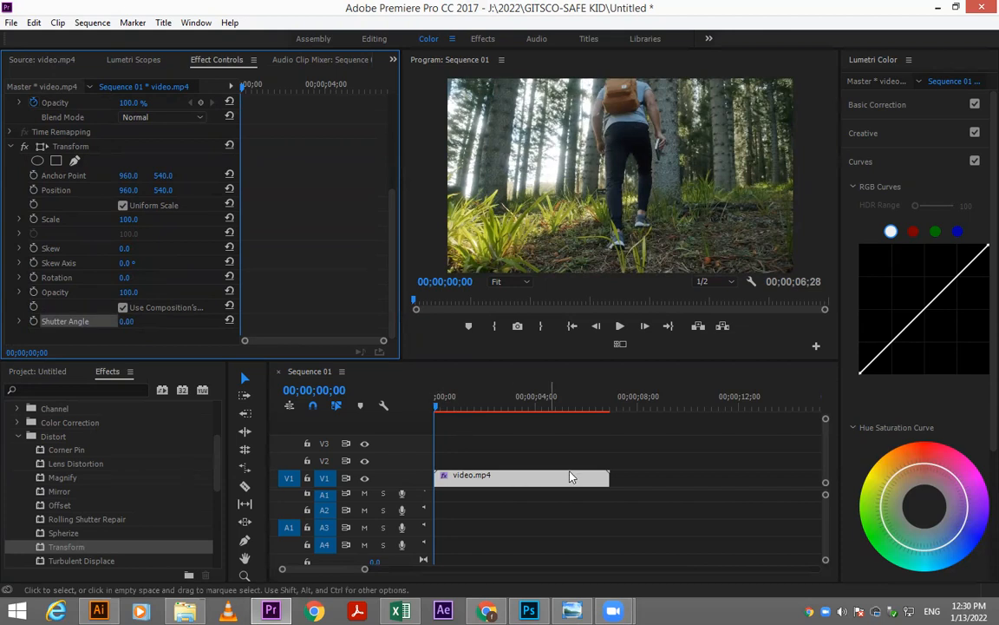
Play the sequence to 00;00;01;12 and start keyframing the Transform effect's Position and Scale there
click(476, 431)
key(space)
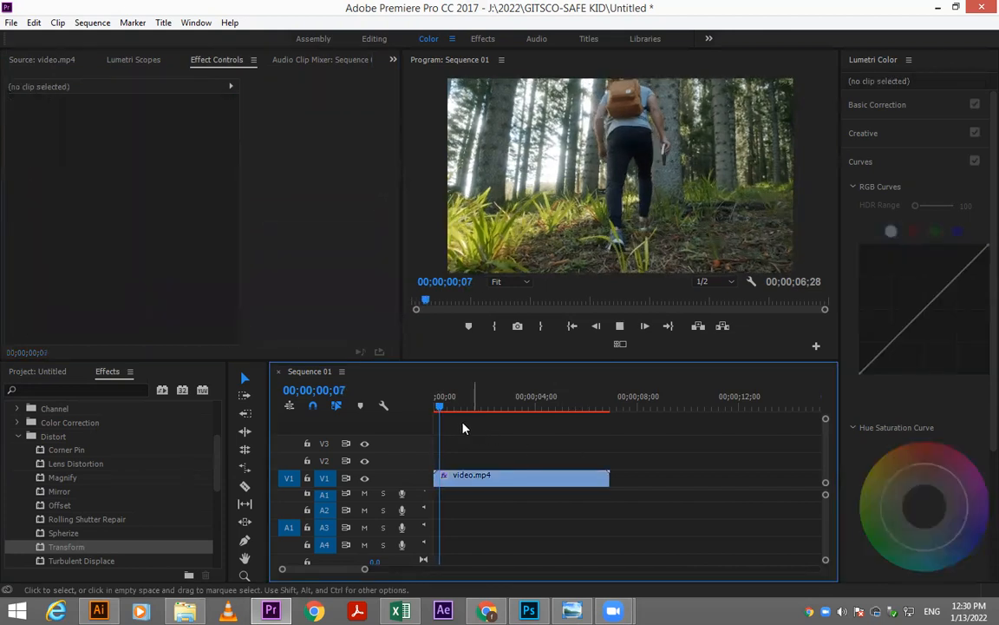
key(space)
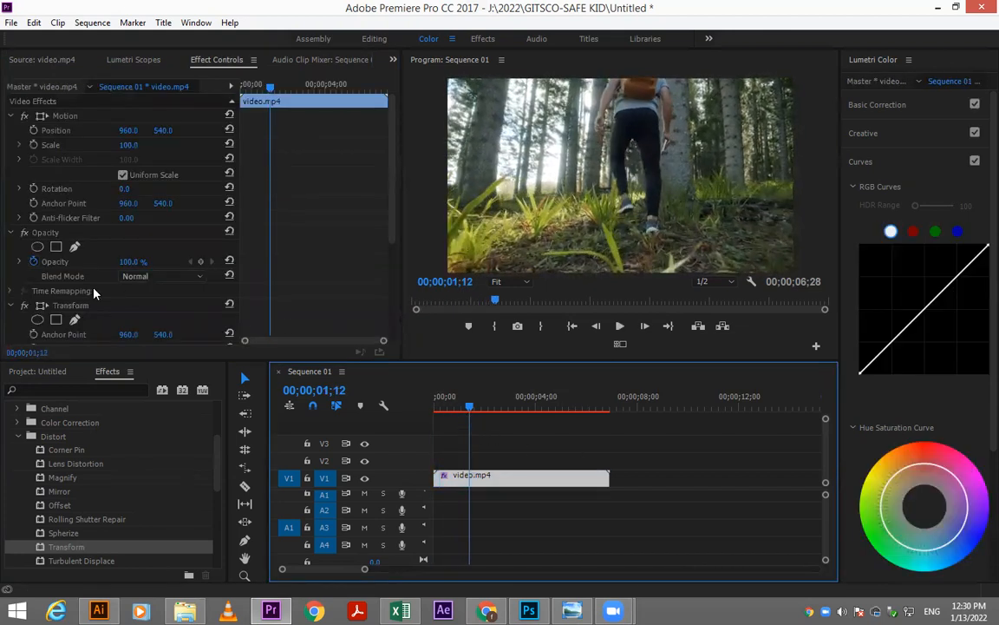
scroll(344, 168, down, 5)
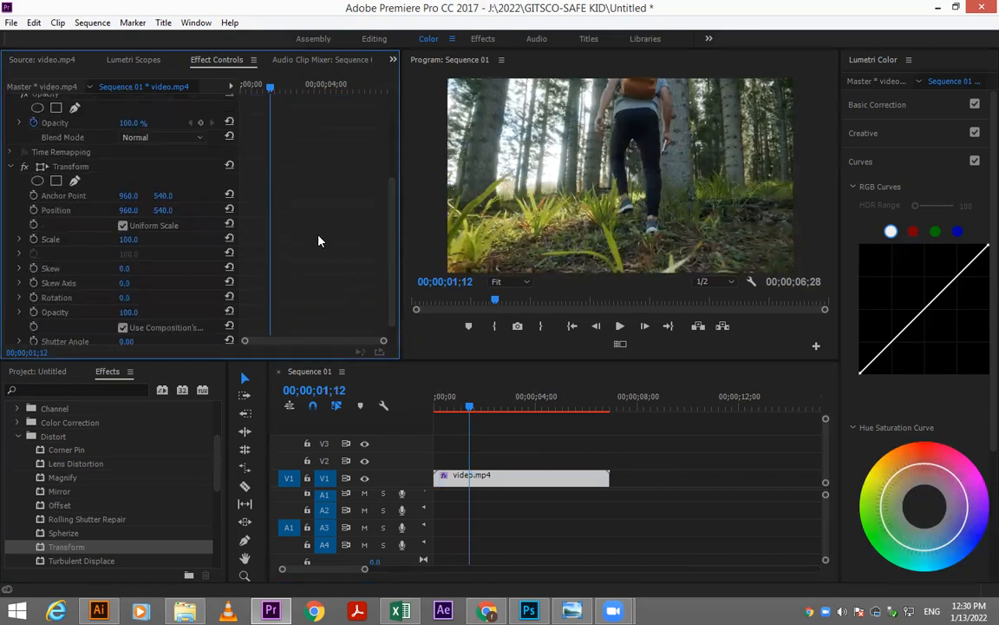
click(32, 210)
click(33, 240)
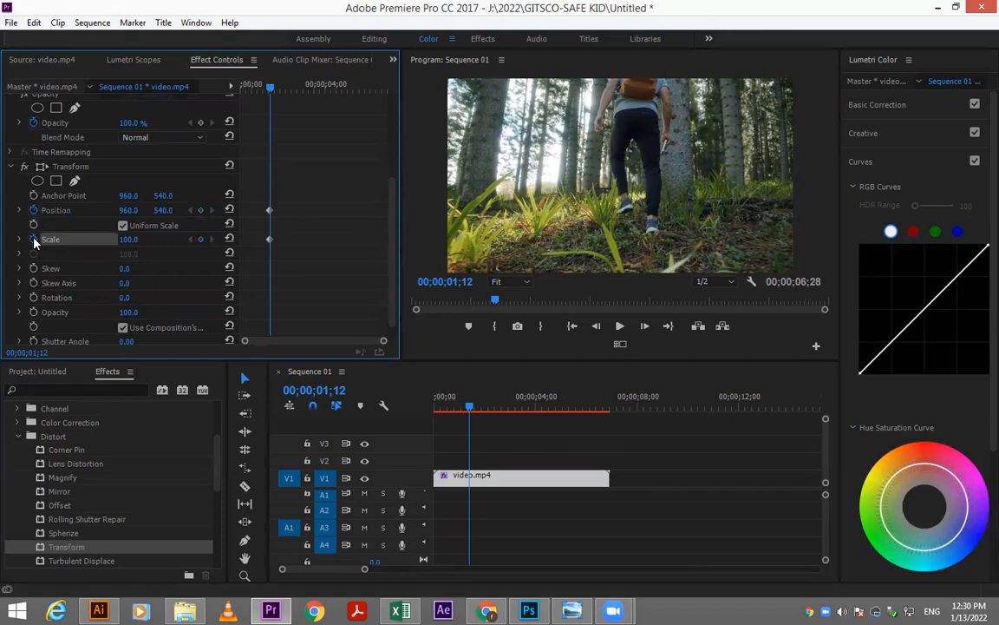
At 00;00;02;07, keyframe the Transform effect's Scale at 215 and its vertical Position at 193
key(space)
key(space)
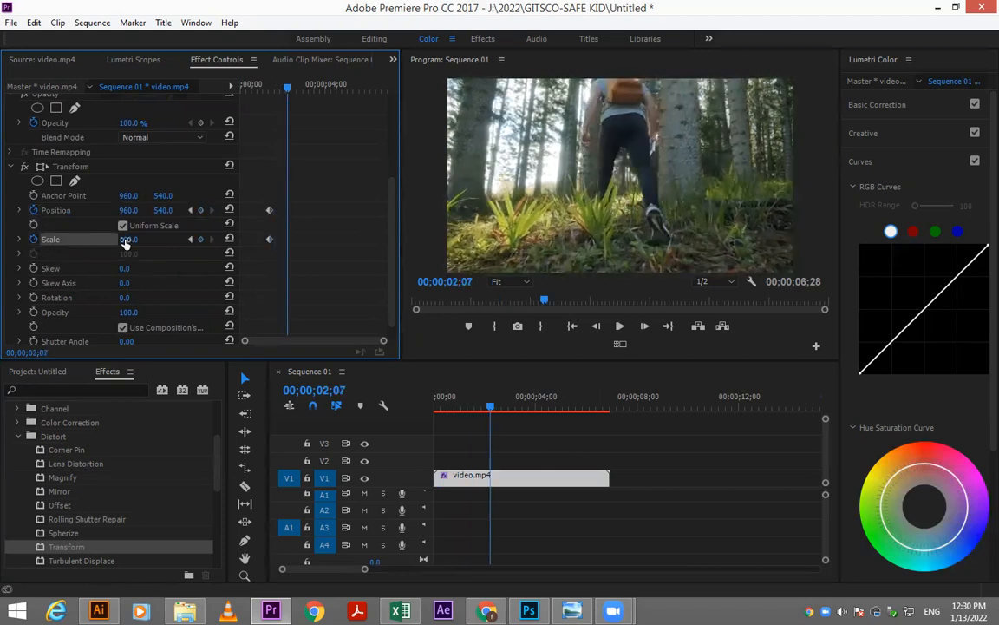
drag(129, 239, 128, 210)
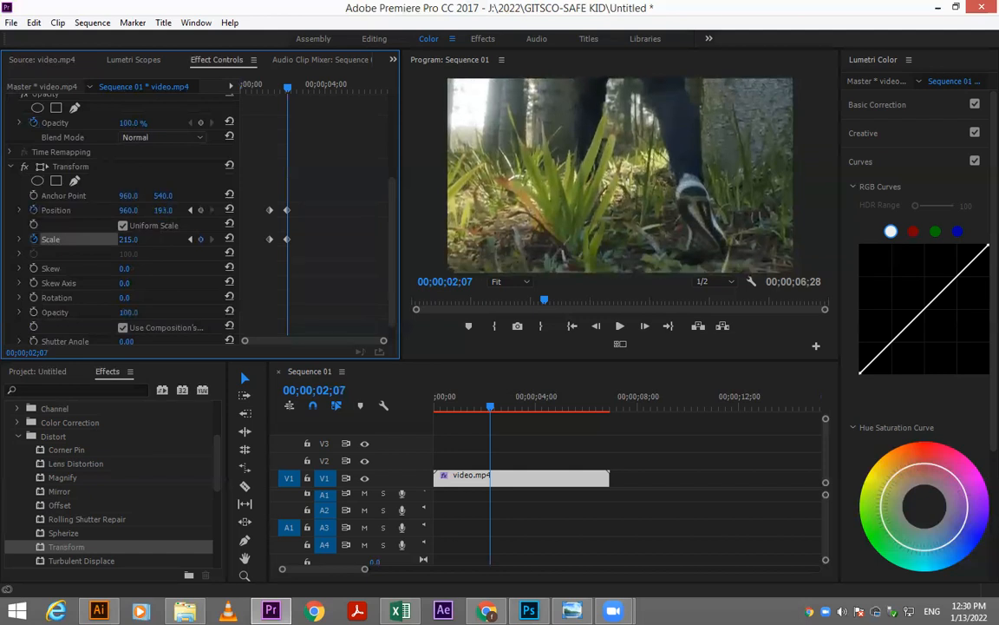
Play back the keyframed zoom on video.mp4 to check its movement and lack of motion blur
drag(269, 87, 245, 84)
key(space)
key(space)
key(space)
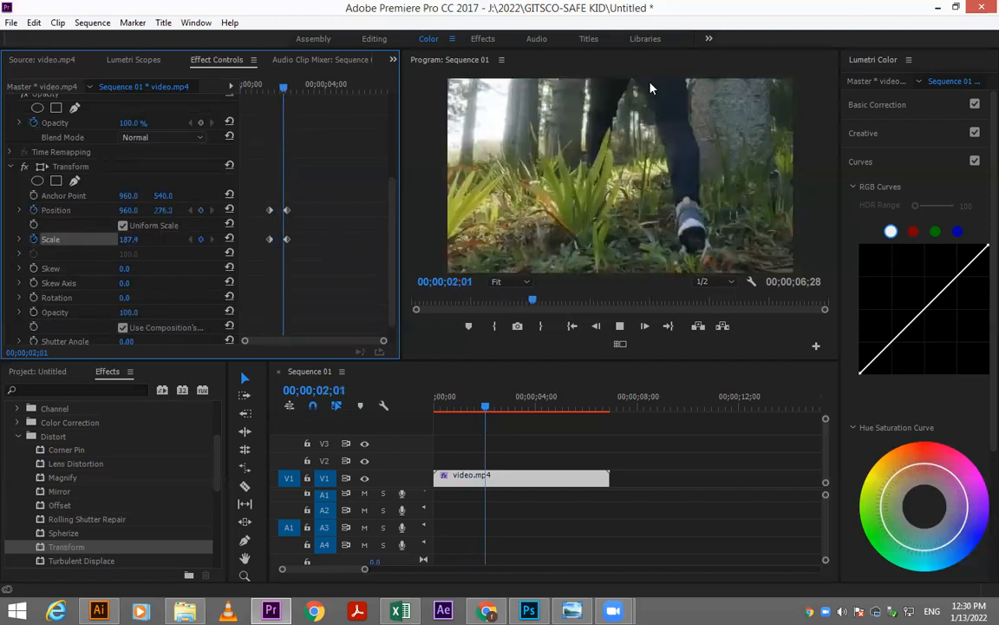
key(space)
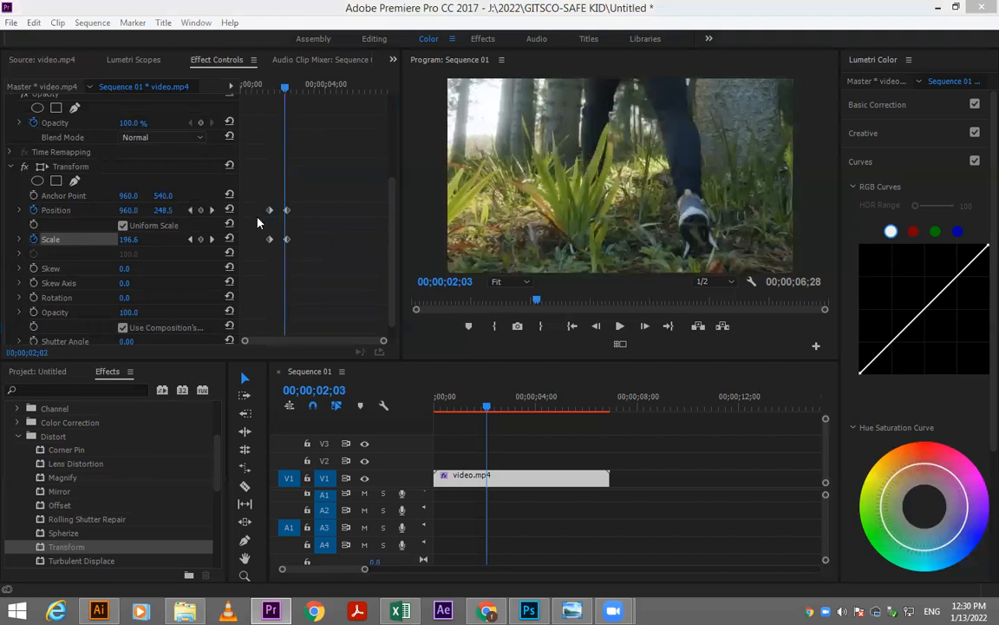
drag(287, 86, 274, 85)
key(space)
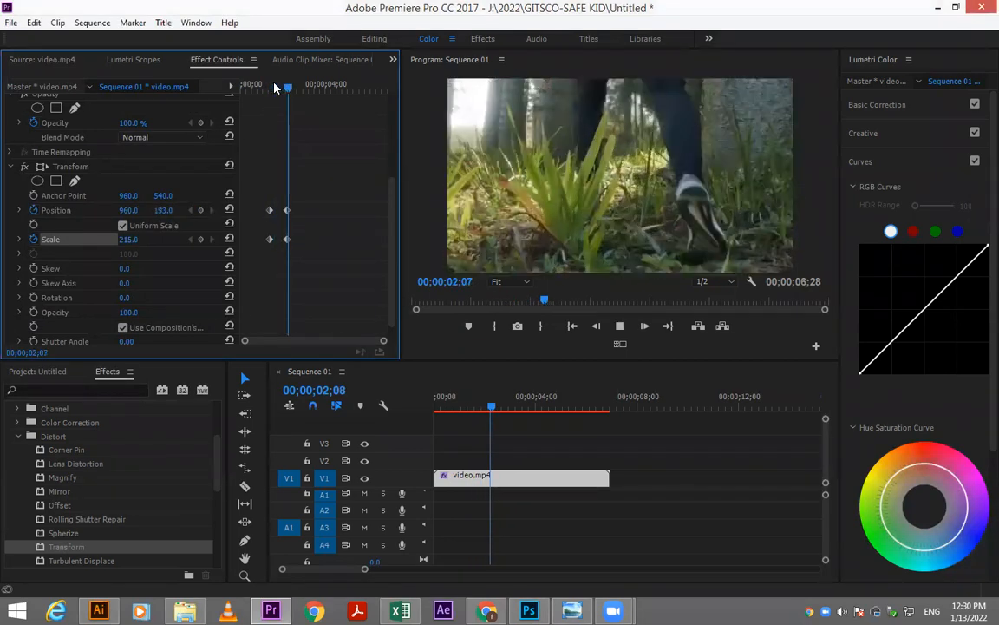
key(space)
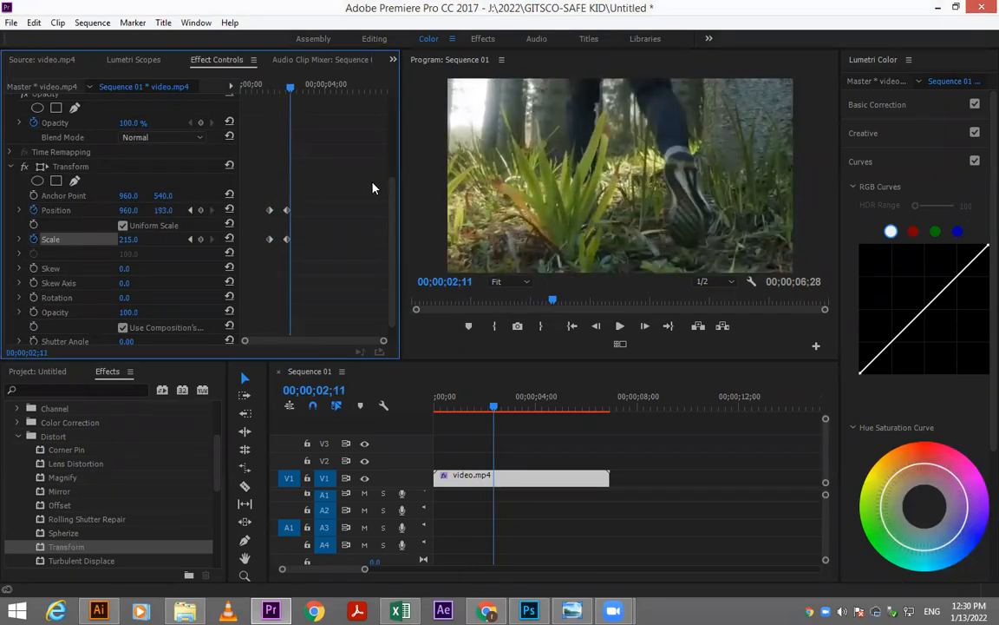
Turn off Use Composition's Shutter Angle in Transform, set Shutter Angle to 360, and preview the zoom
scroll(350, 174, down, 1)
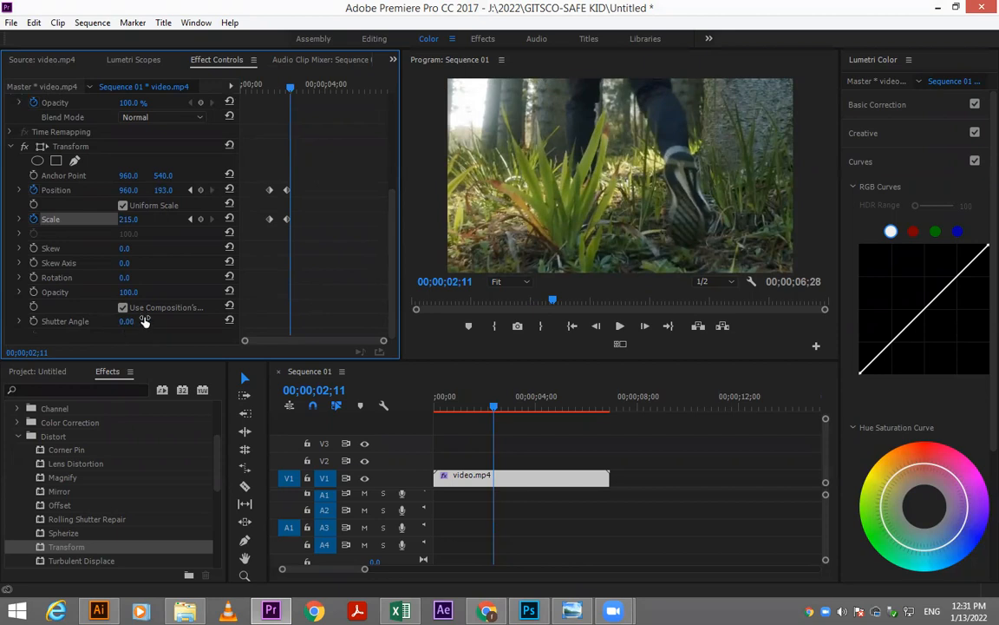
drag(126, 323, 226, 323)
mouse_move(267, 87)
mouse_down()
mouse_move(277, 86)
mouse_move(267, 88)
mouse_up()
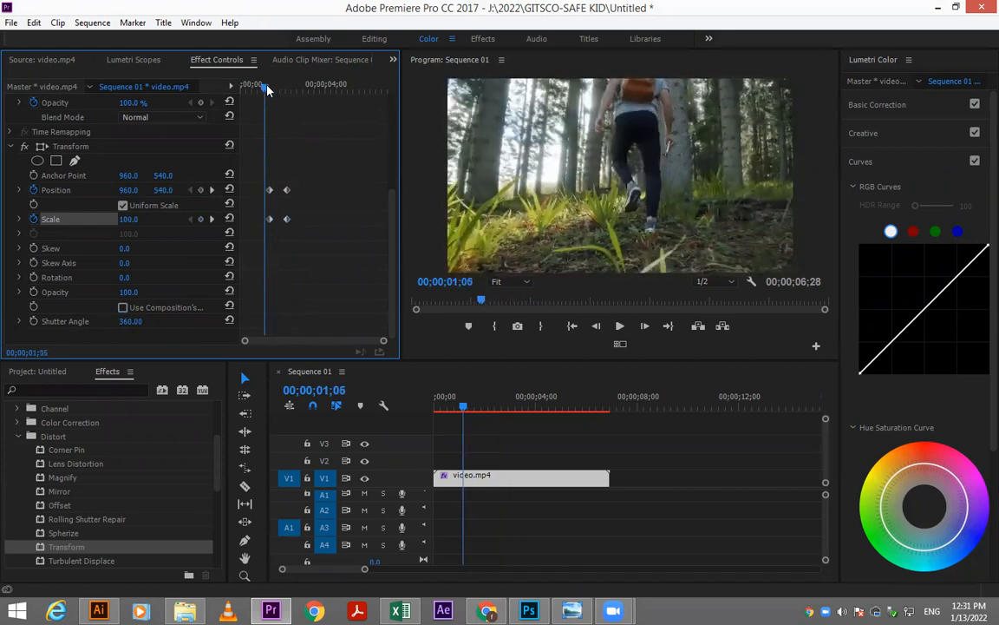
key(space)
Move the ending Position and Scale keyframes closer to the starting ones and play the faster zoom
drag(305, 170, 280, 218)
scroll(276, 122, up, 2)
click(258, 86)
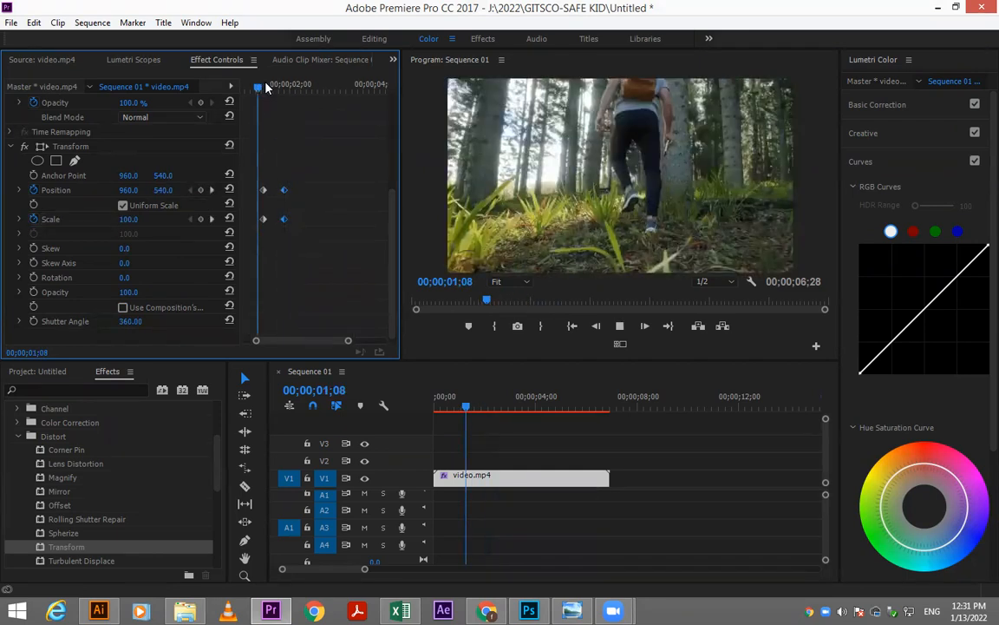
key(space)
Compare a mid-zoom frame of video.mp4 with Use Composition's Shutter Angle on and off in the Transform effect, leaving it off
click(264, 89)
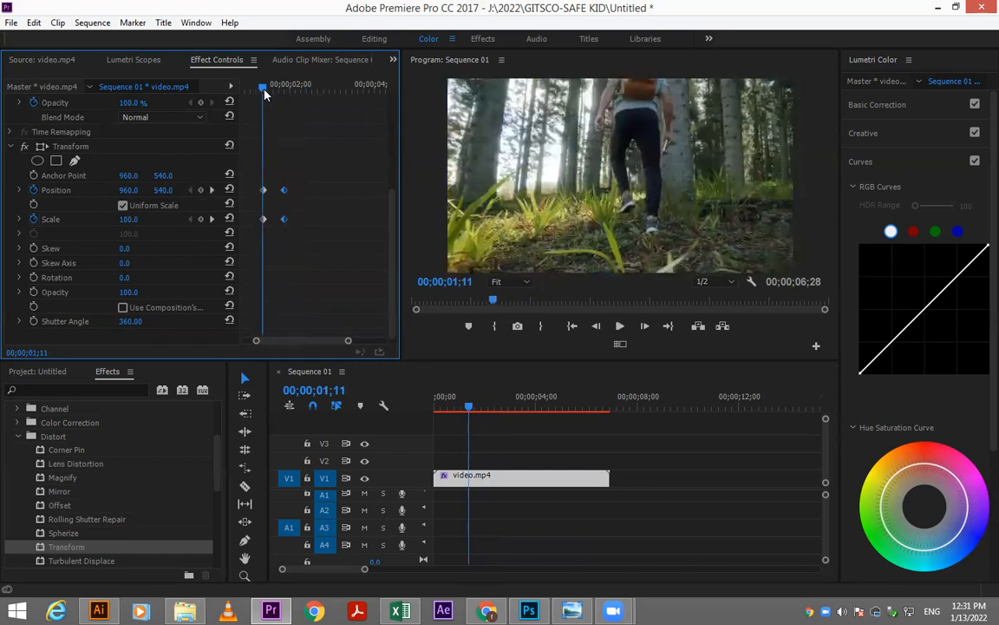
click(269, 90)
click(271, 88)
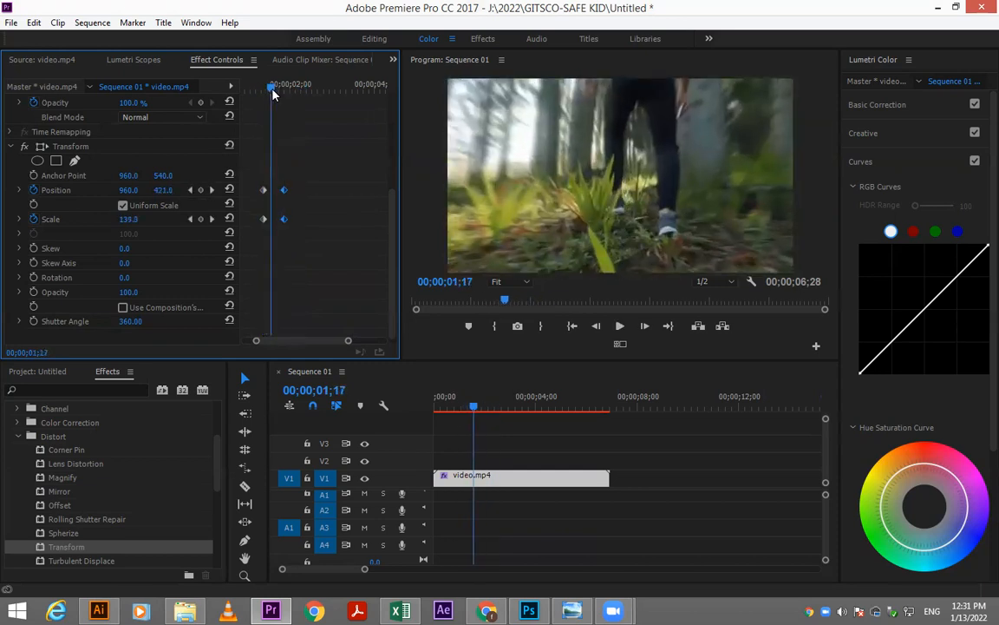
click(124, 308)
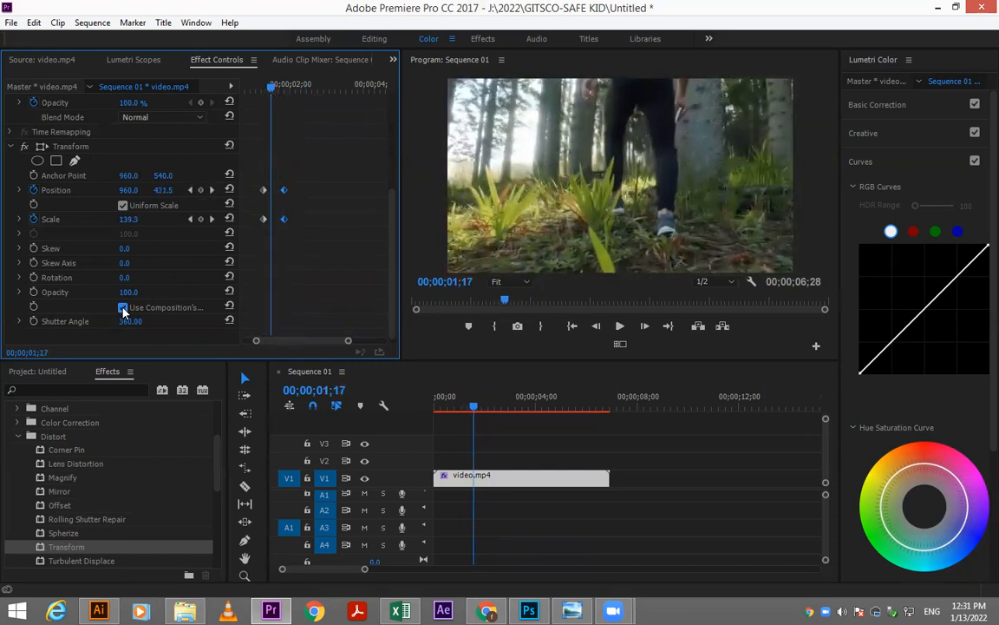
click(123, 308)
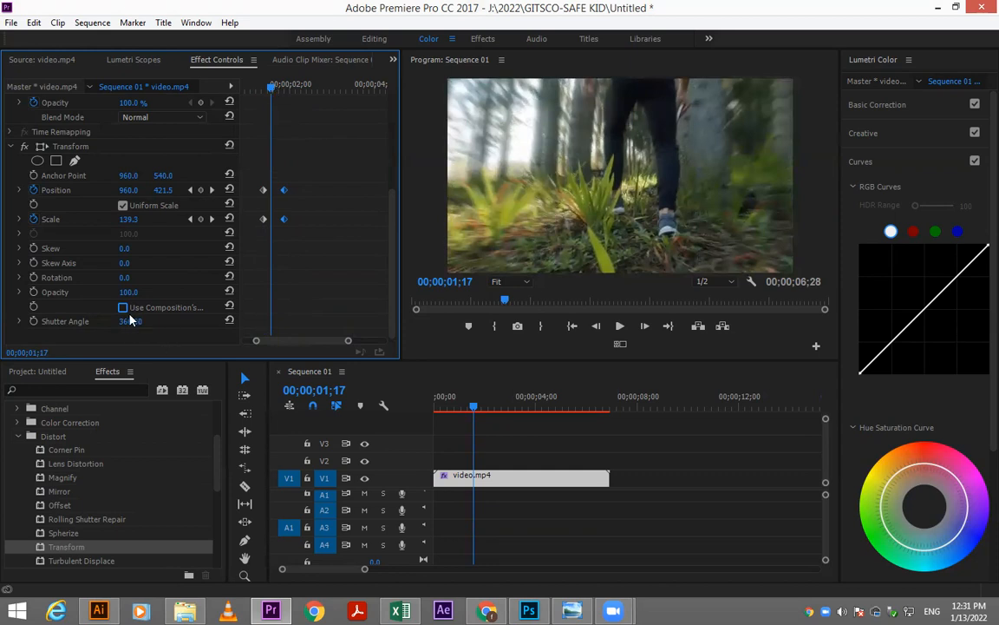
click(124, 308)
click(123, 308)
Play the sequence from its beginning into the zoom to review the motion blur
click(265, 85)
key(space)
key(space)
drag(260, 88, 207, 86)
key(space)
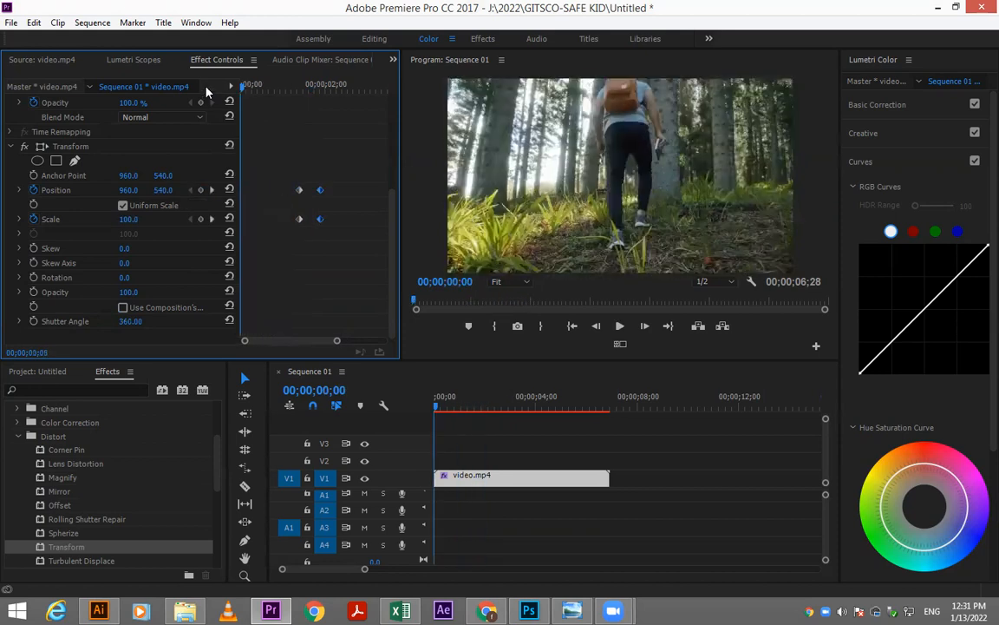
key(space)
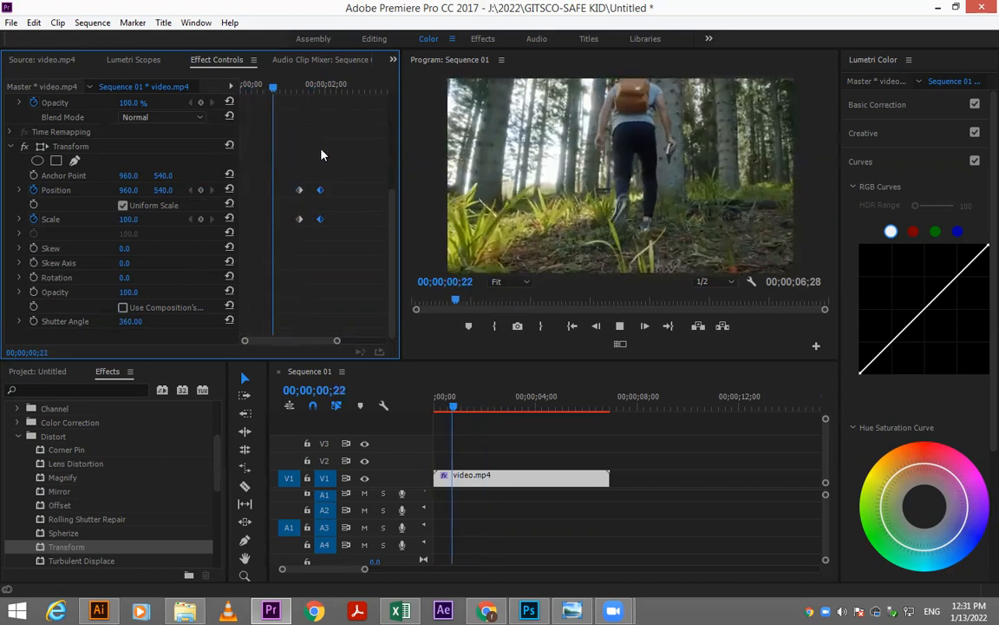
drag(309, 87, 293, 89)
Place woosh smoke up.mp3 on audio track A1 with its start at 00;00;01;06
click(39, 371)
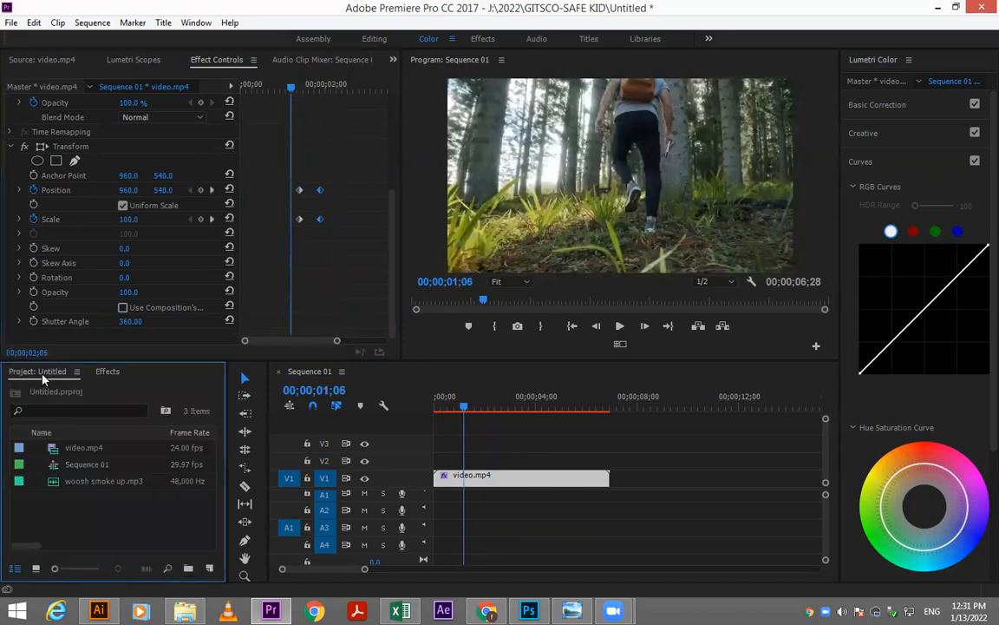
double_click(56, 483)
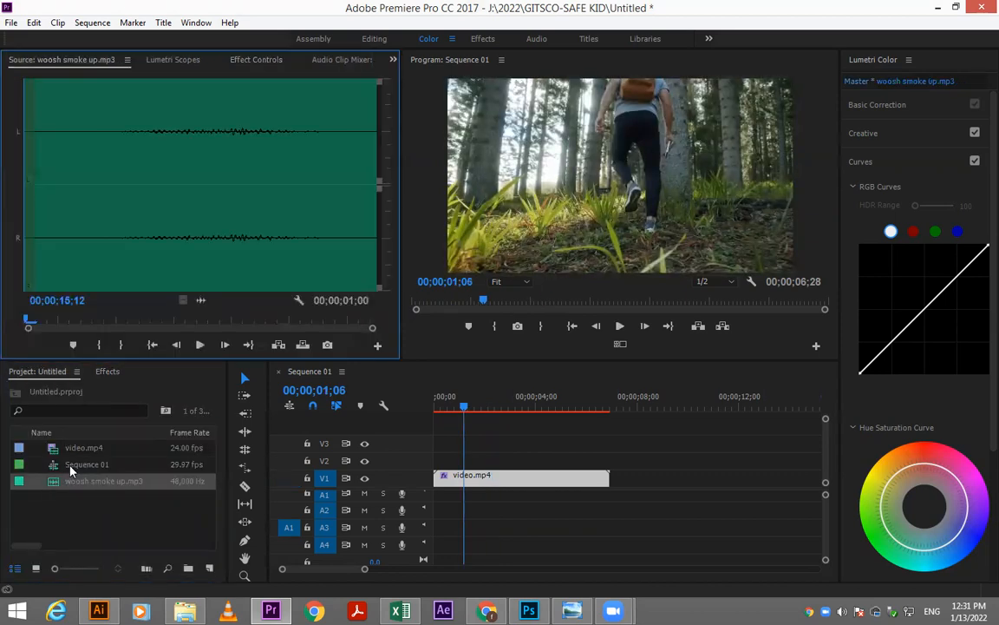
drag(101, 487, 472, 494)
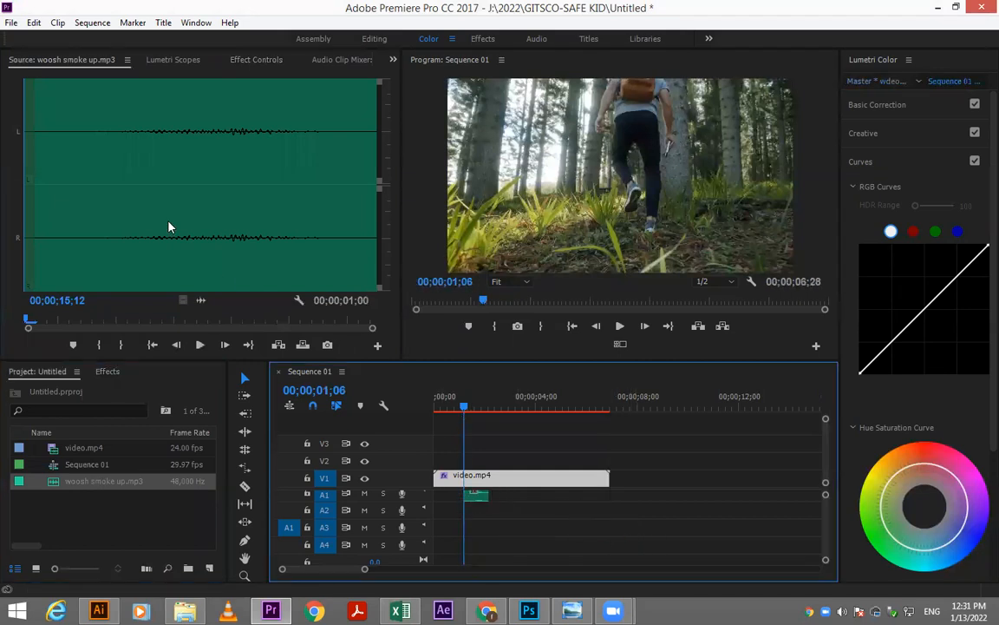
Park the playhead on the first Transform keyframes of video.mp4 at 00;00;01;12
click(168, 61)
click(242, 60)
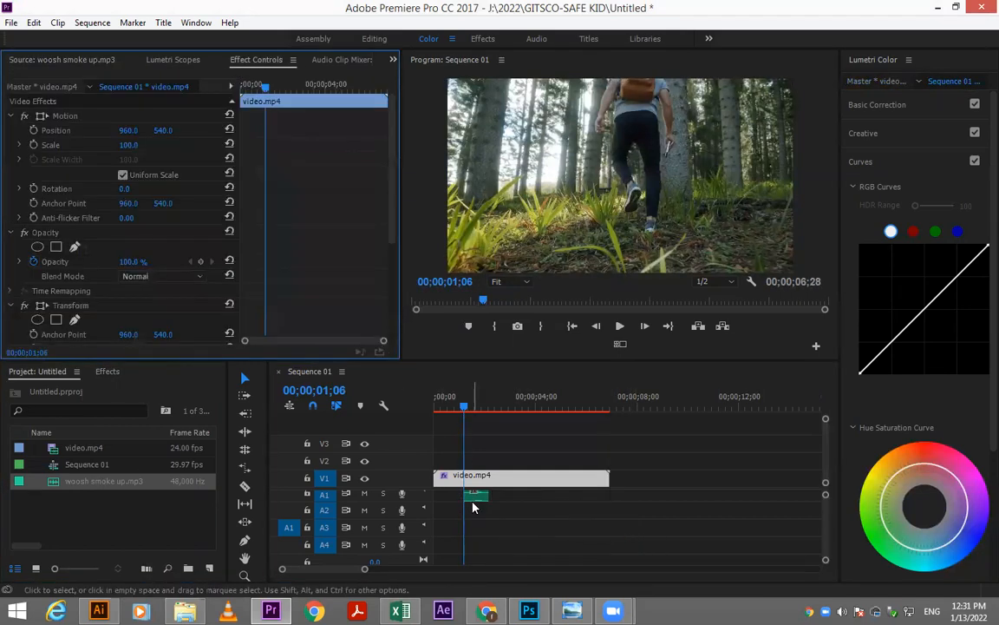
key(equal)
key(equal)
click(497, 486)
click(490, 453)
click(491, 477)
drag(393, 216, 401, 314)
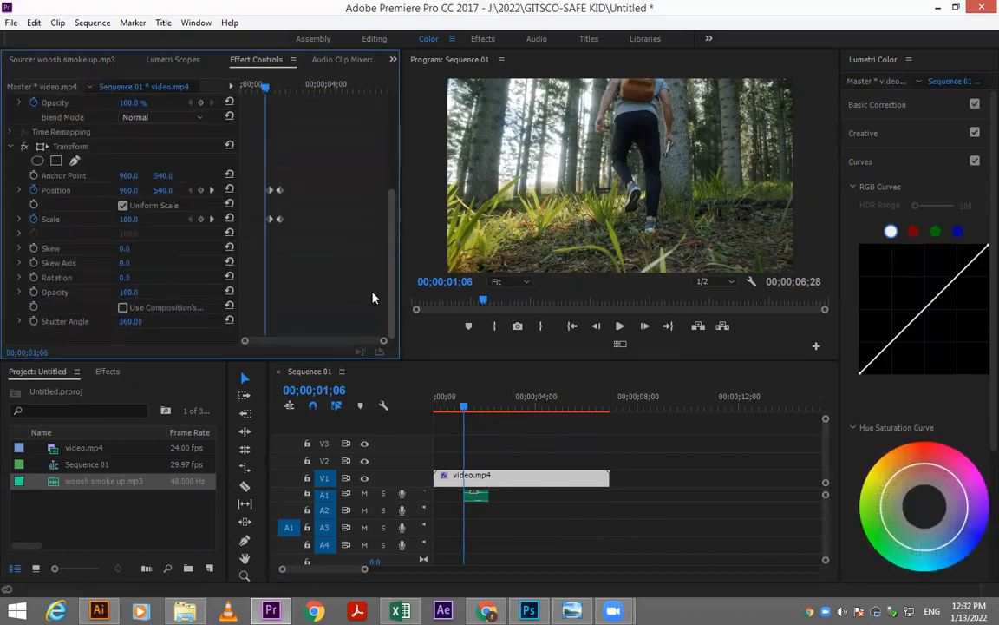
click(271, 86)
key(equal)
key(equal)
key(equal)
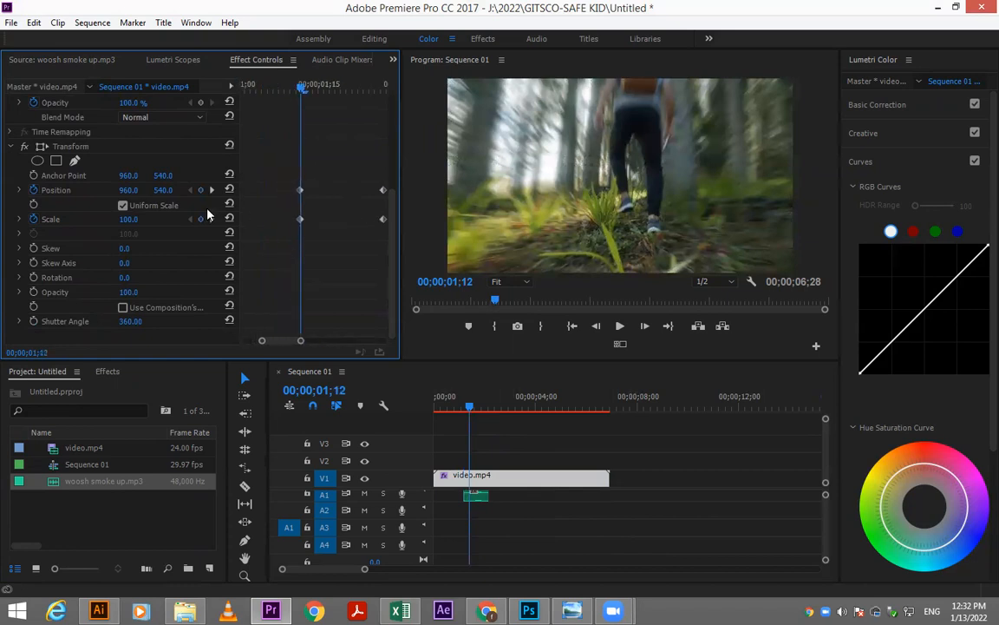
click(213, 190)
click(191, 190)
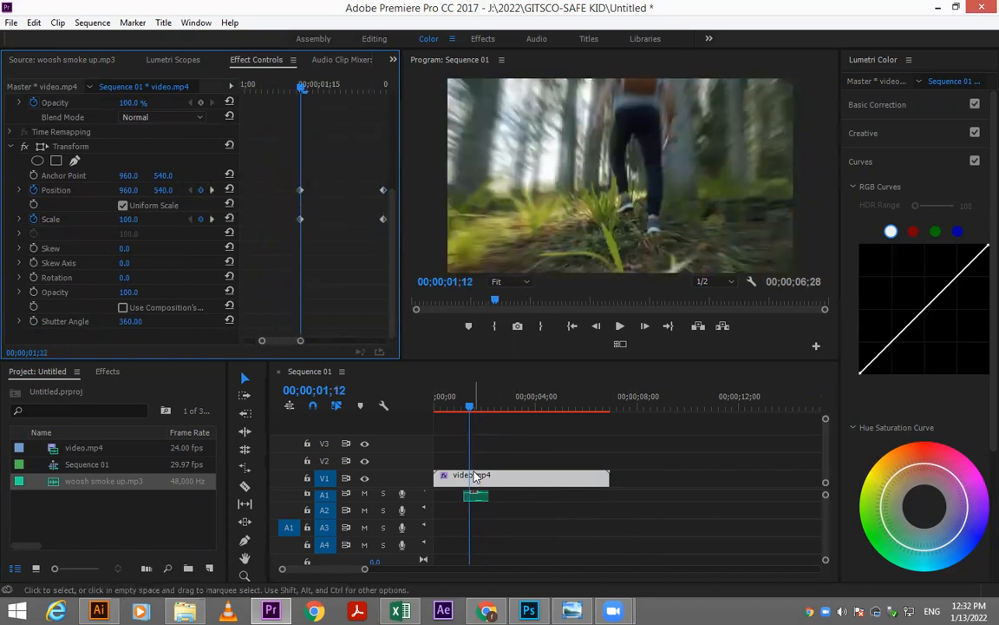
Shift the woosh clip on A1 earlier so it starts at about 00;00;01;01, and play it over the zoom
click(481, 497)
key(equal)
key(equal)
key(equal)
key(equal)
key(minus)
drag(680, 498, 651, 507)
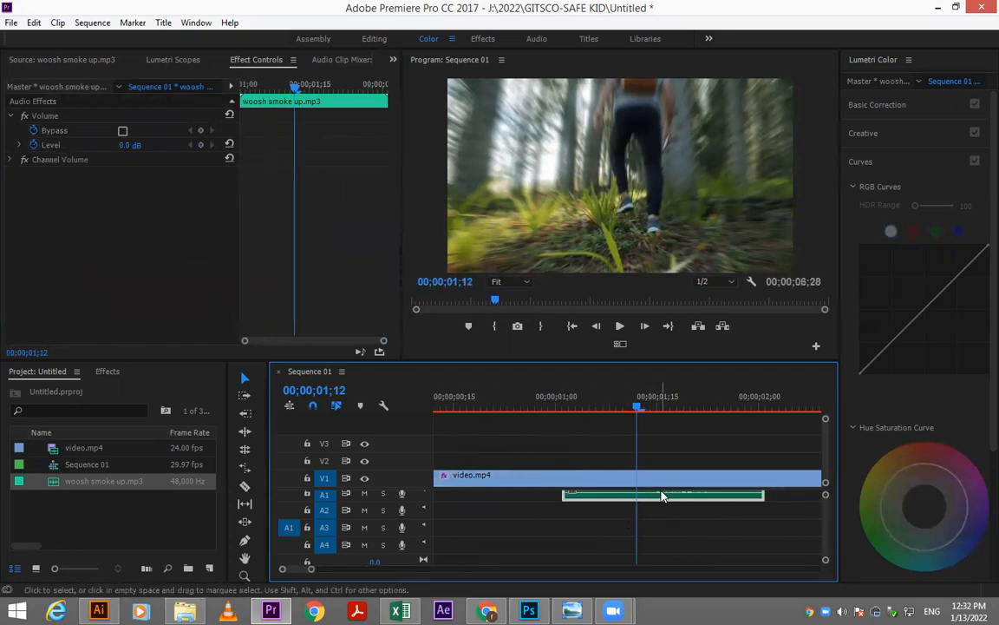
key(space)
key(space)
Listen to woosh smoke up.mp3 on its own and play it together with the zoom in the sequence
double_click(52, 484)
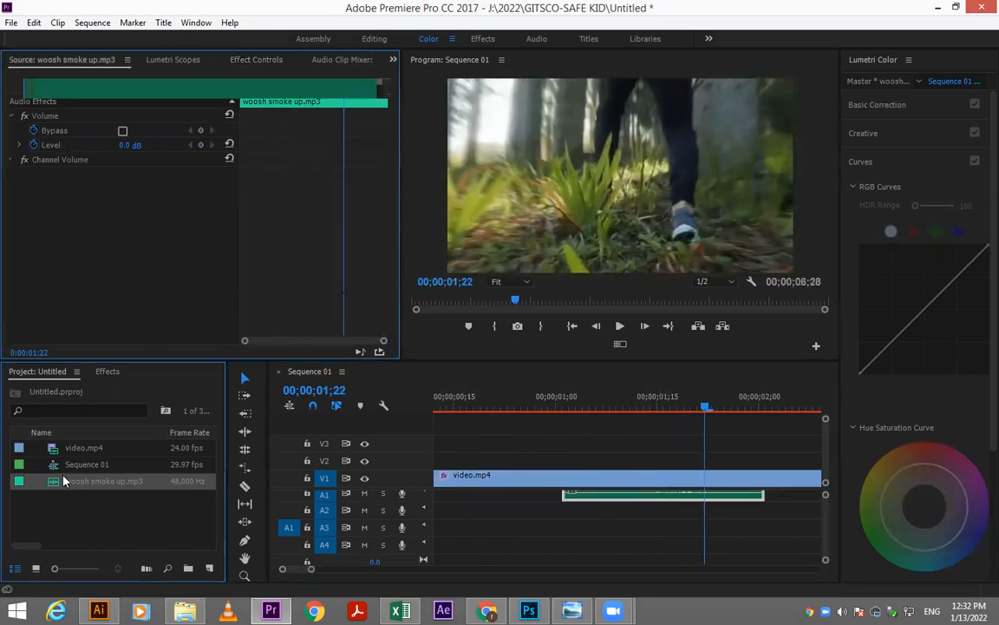
click(200, 345)
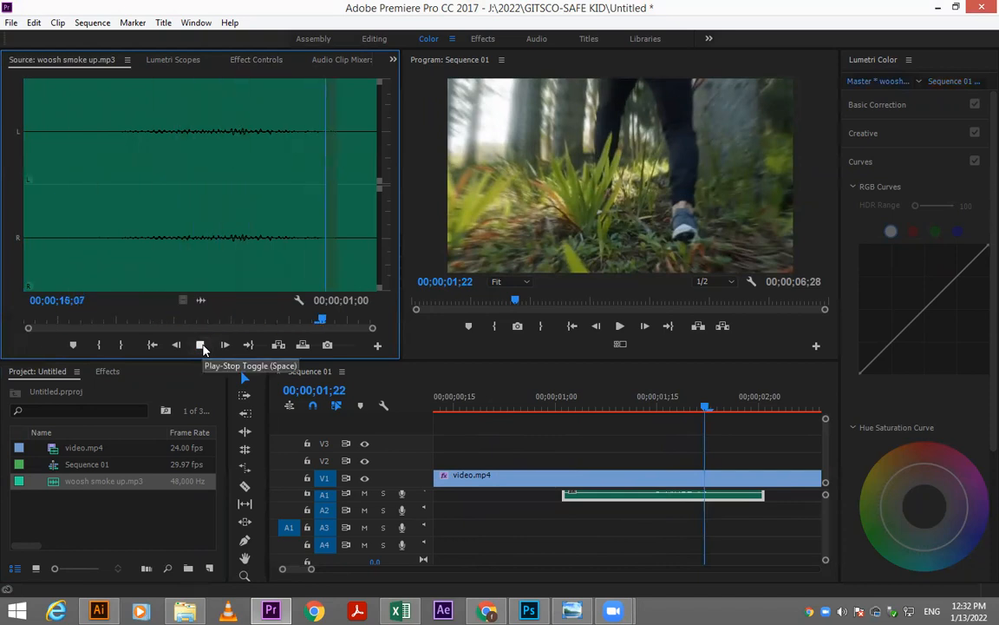
click(625, 407)
click(565, 407)
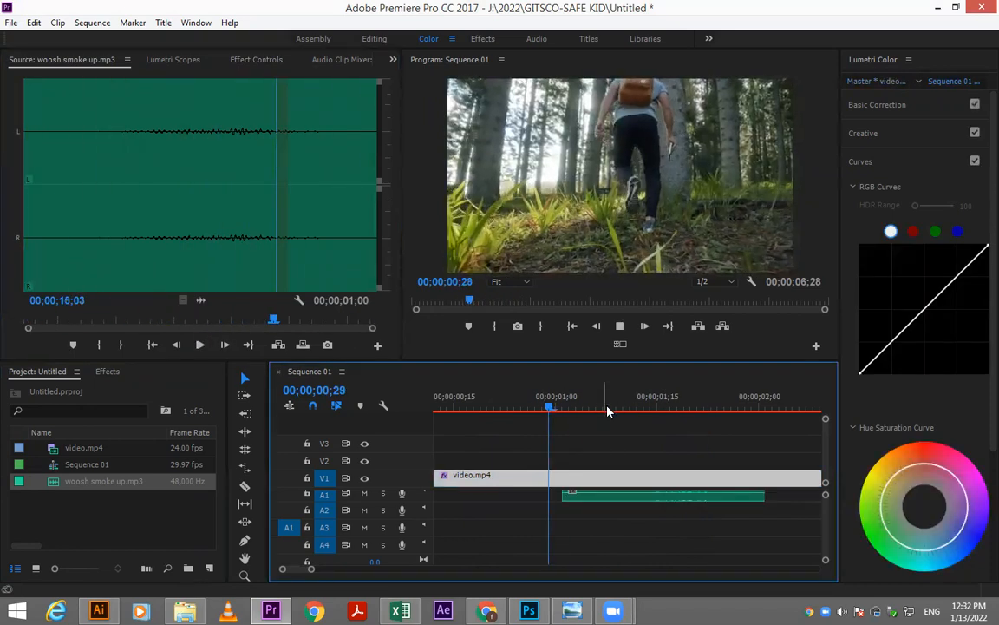
key(space)
click(568, 403)
key(minus)
key(minus)
click(472, 407)
key(space)
key(space)
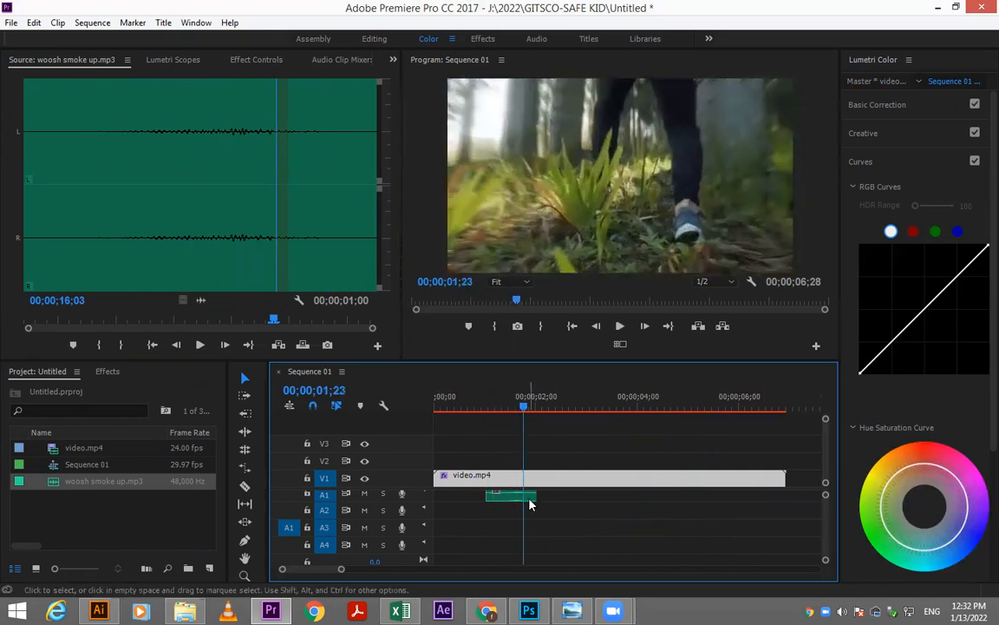
Trim both ends of the woosh clip so it runs from about 00;00;01;10 to 00;00;01;28
click(513, 495)
key(equal)
key(equal)
drag(490, 496, 551, 496)
click(558, 407)
drag(558, 408, 677, 414)
click(544, 402)
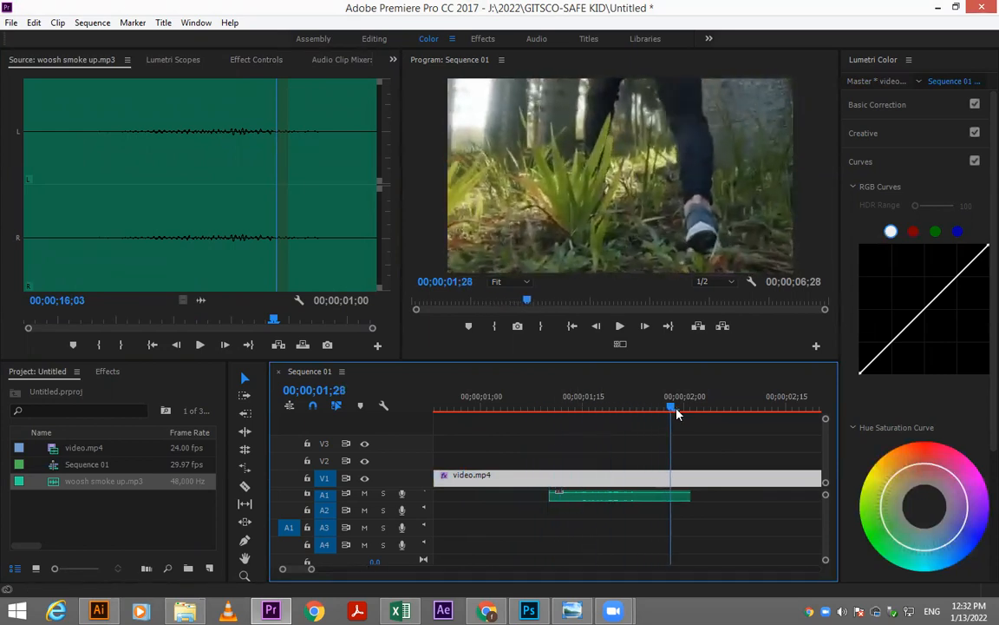
drag(690, 496, 670, 495)
Play the zoom several times with the trimmed woosh to check their timing together
click(523, 396)
key(space)
key(space)
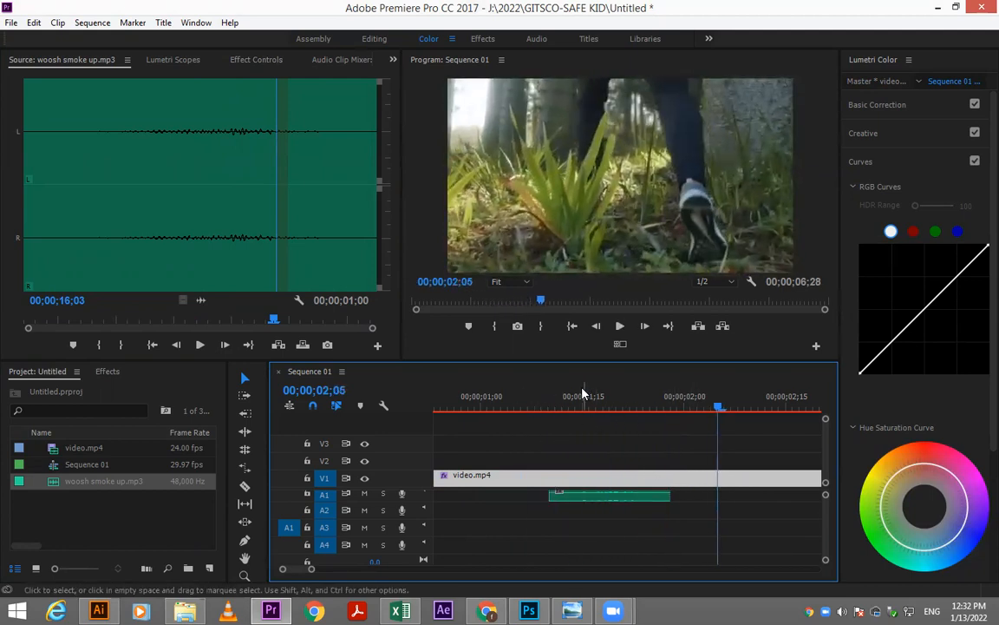
click(582, 396)
key(minus)
key(minus)
key(minus)
drag(468, 404, 368, 408)
key(space)
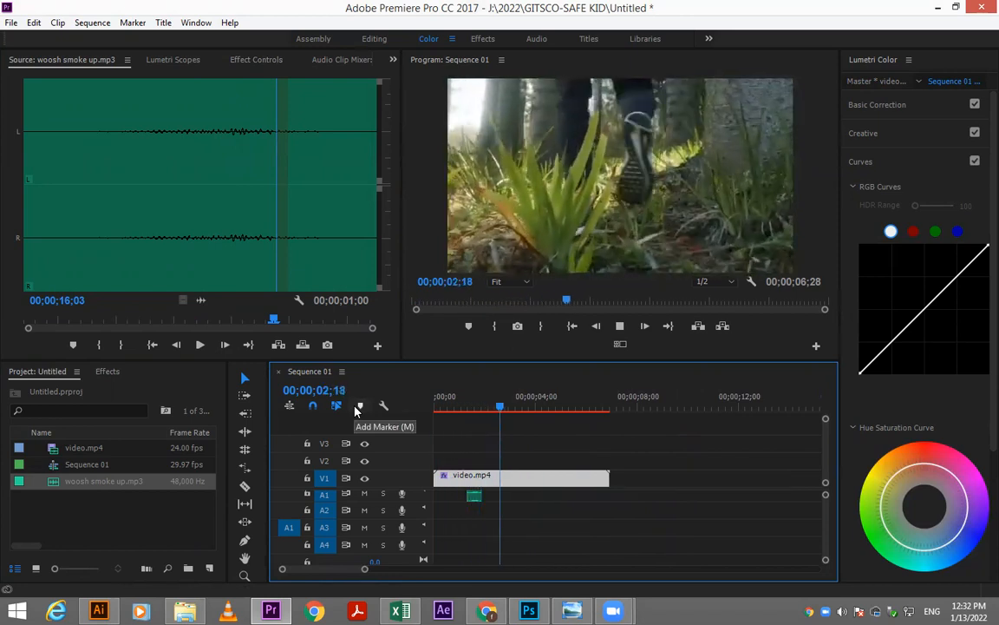
click(440, 405)
key(space)
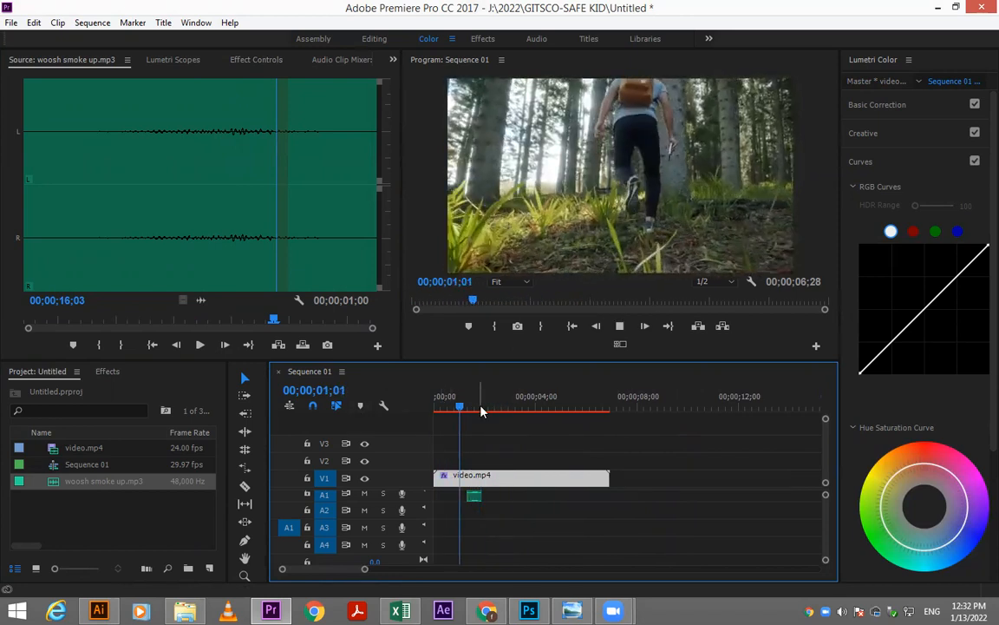
key(space)
drag(488, 403, 471, 405)
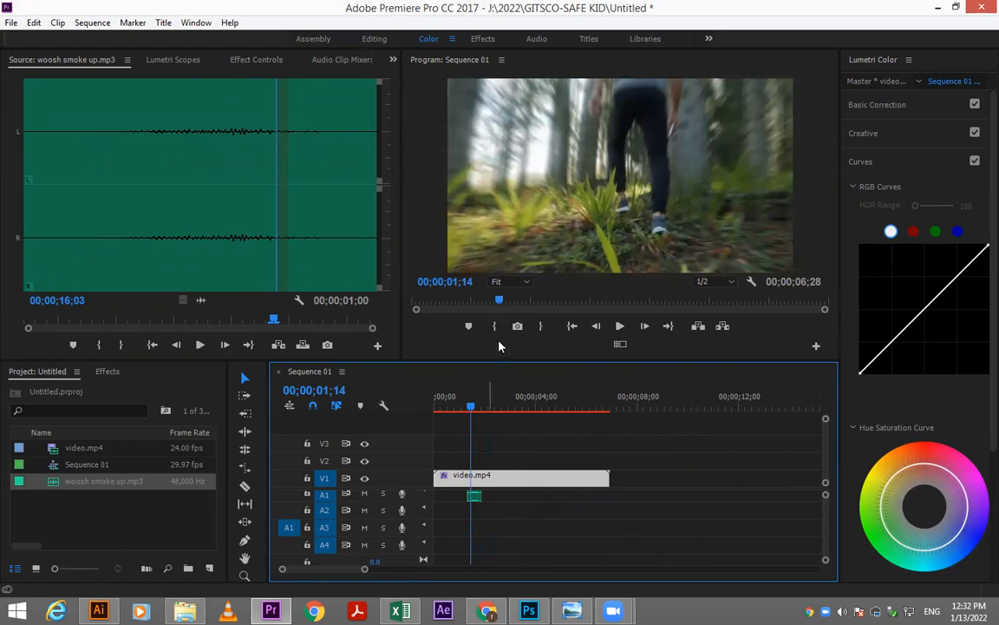
click(459, 408)
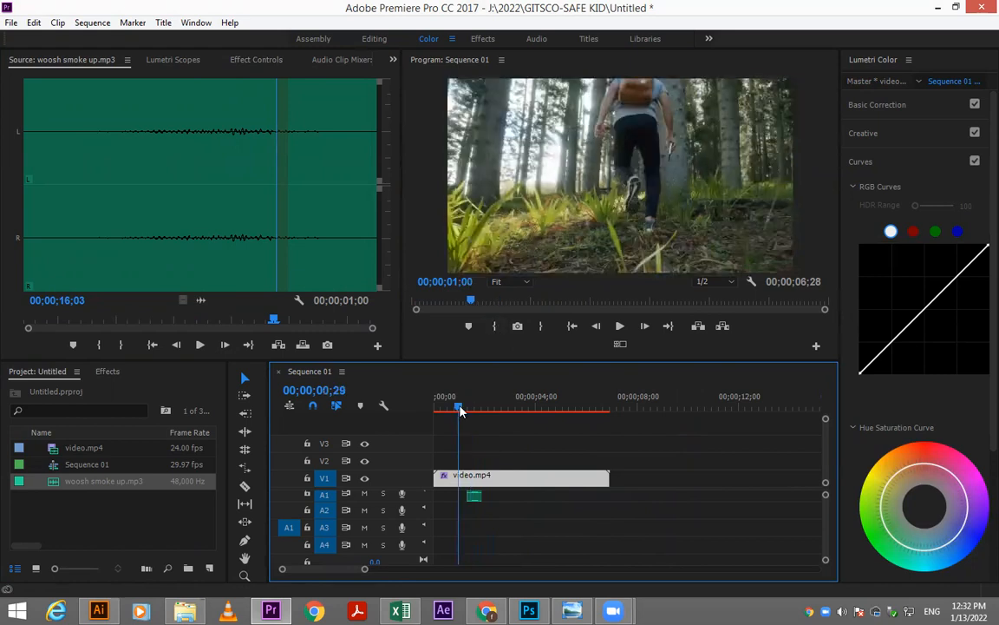
key(space)
click(460, 408)
key(space)
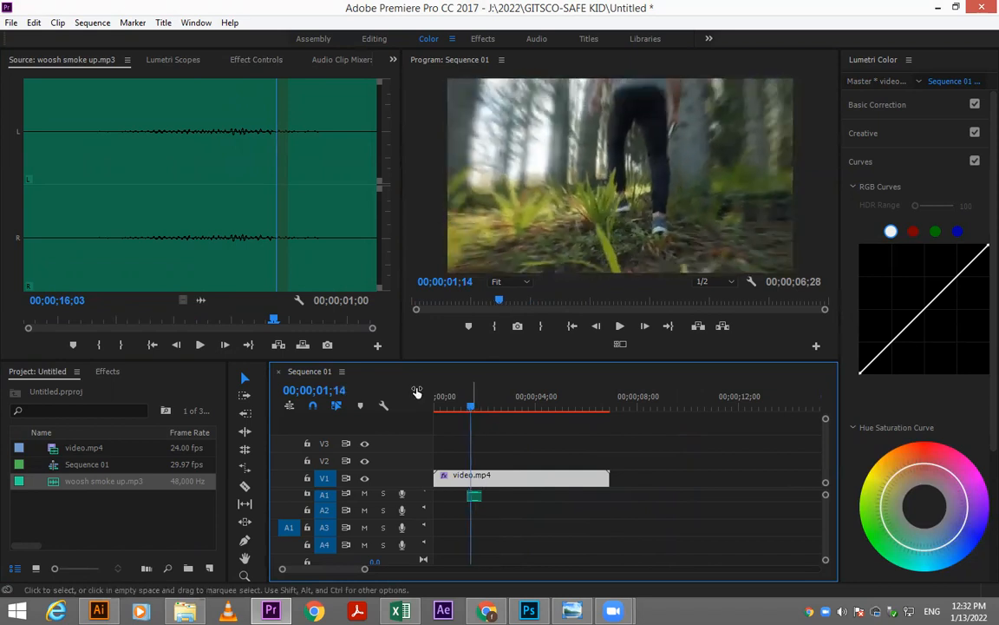
Review the Transform settings on video.mp4 and switch the effect off and on to compare the frame at 00;00;01;14
click(258, 60)
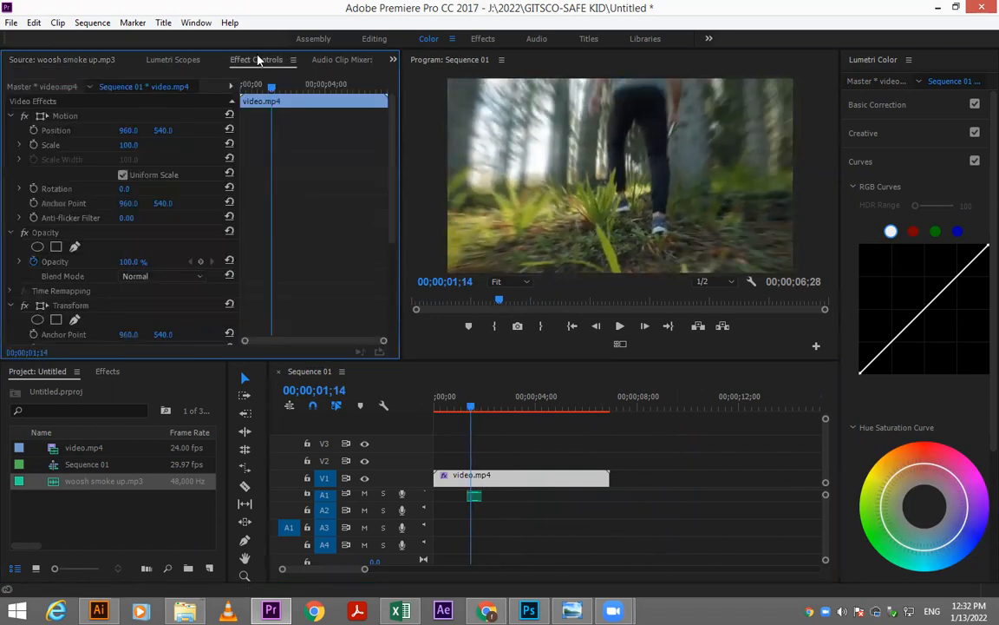
click(107, 372)
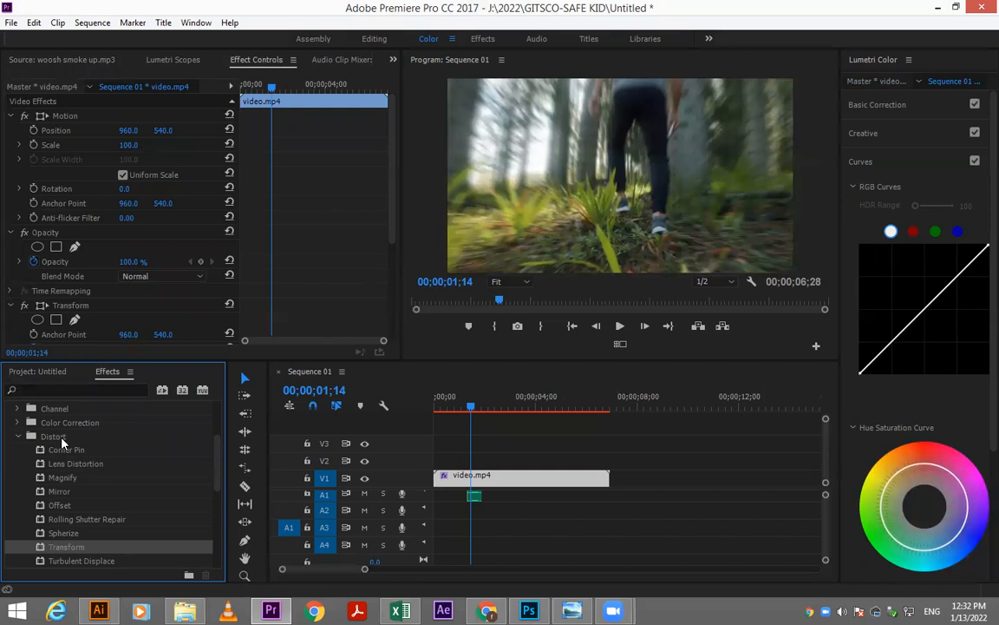
click(524, 481)
mouse_move(393, 187)
mouse_down()
mouse_move(393, 273)
mouse_move(391, 181)
mouse_up()
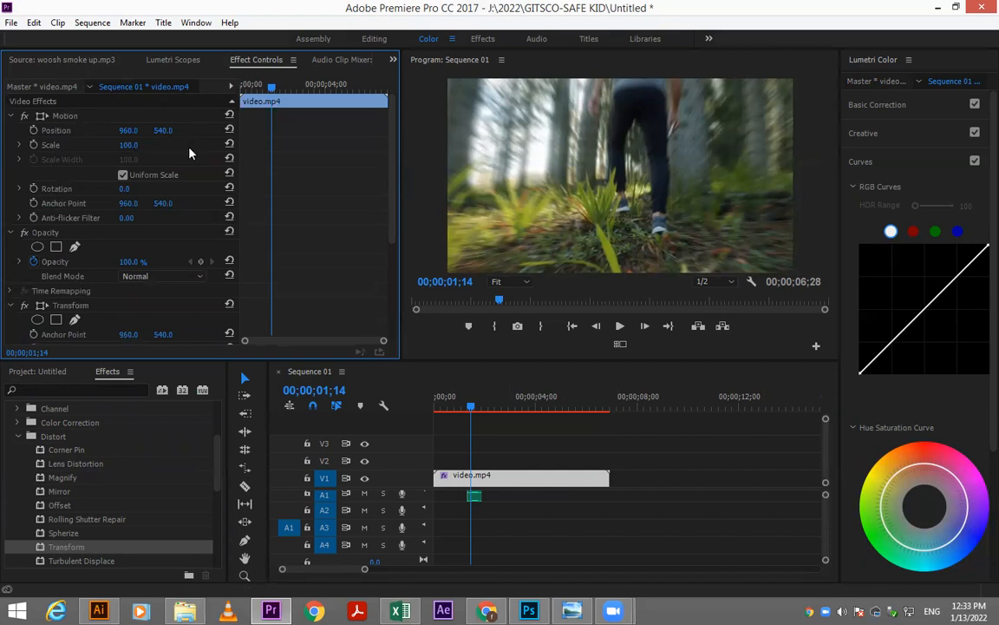
drag(393, 133, 392, 210)
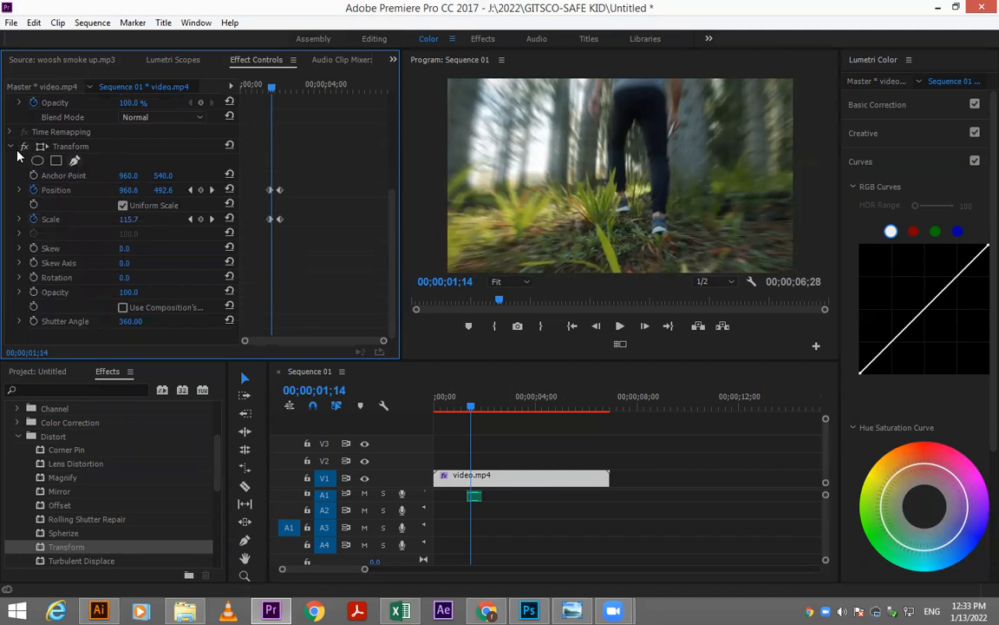
click(24, 148)
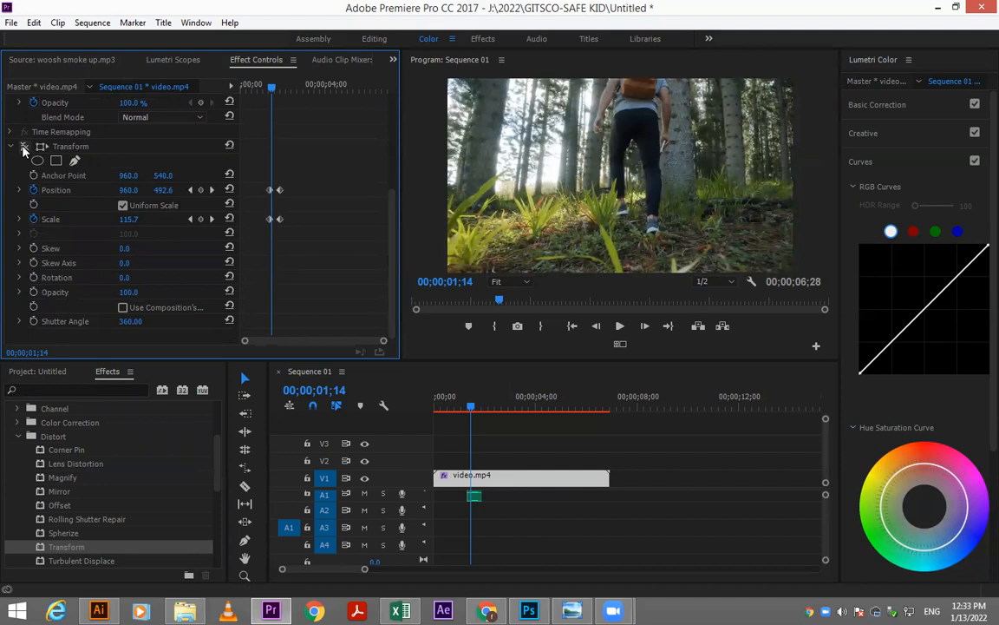
click(24, 147)
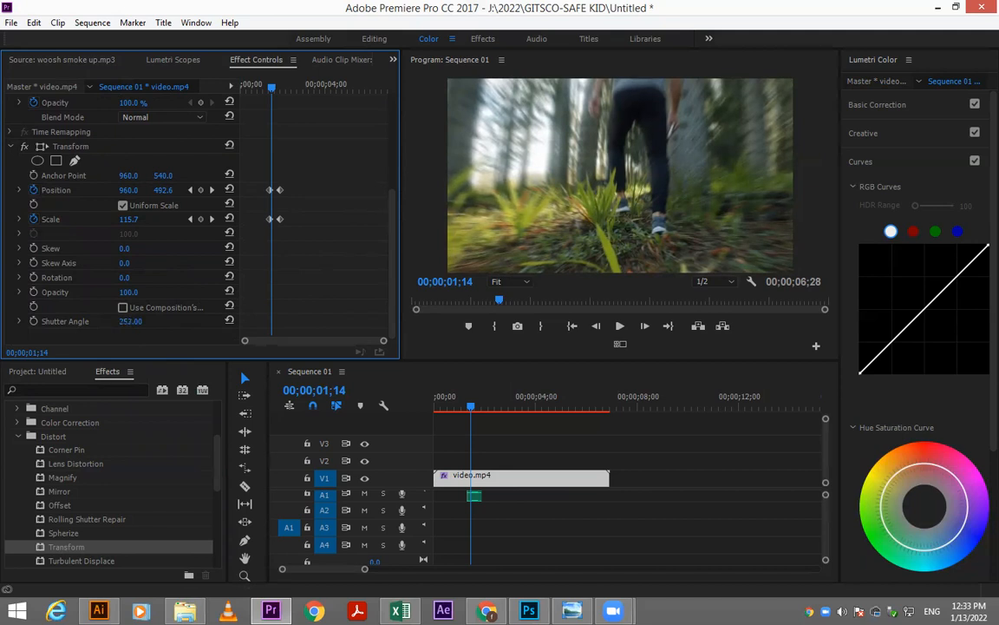
Compare the blur at Shutter Angle 163 and with the composition's shutter angle, return to 360, and replay the zoom
drag(130, 321, 98, 321)
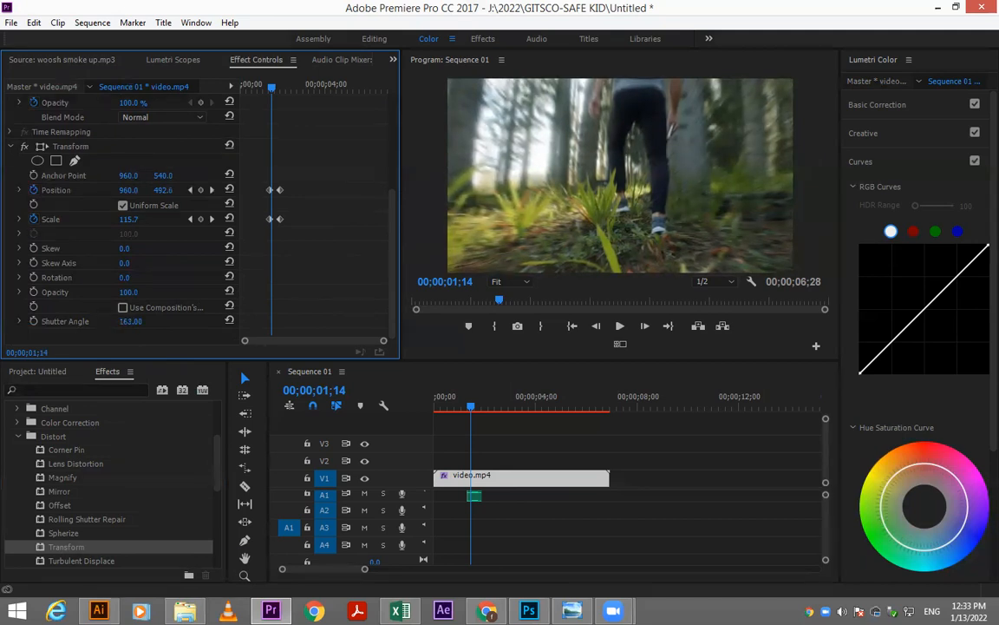
click(122, 308)
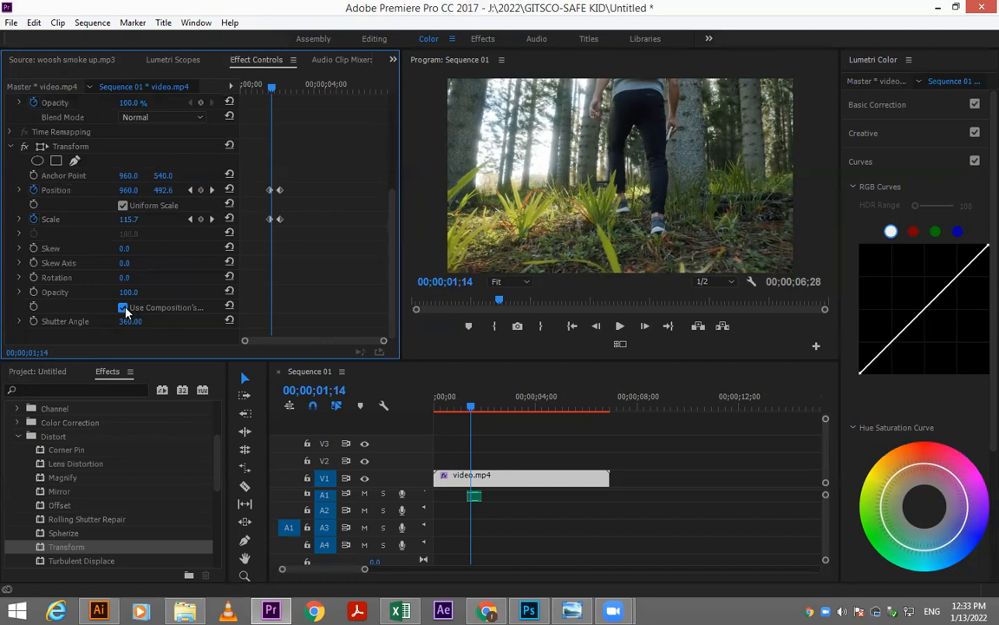
click(123, 308)
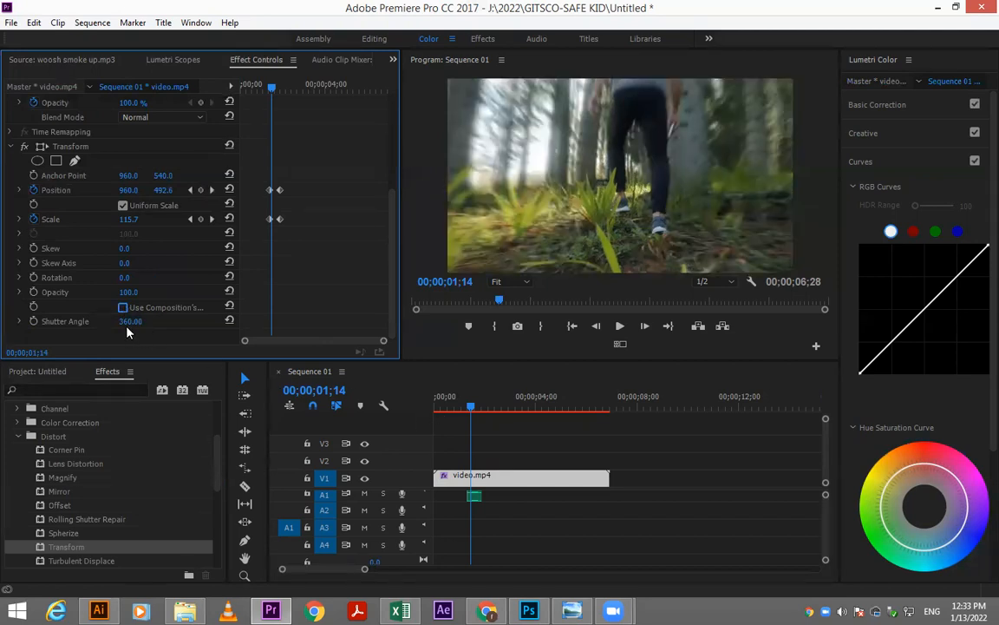
drag(471, 407, 460, 407)
key(space)
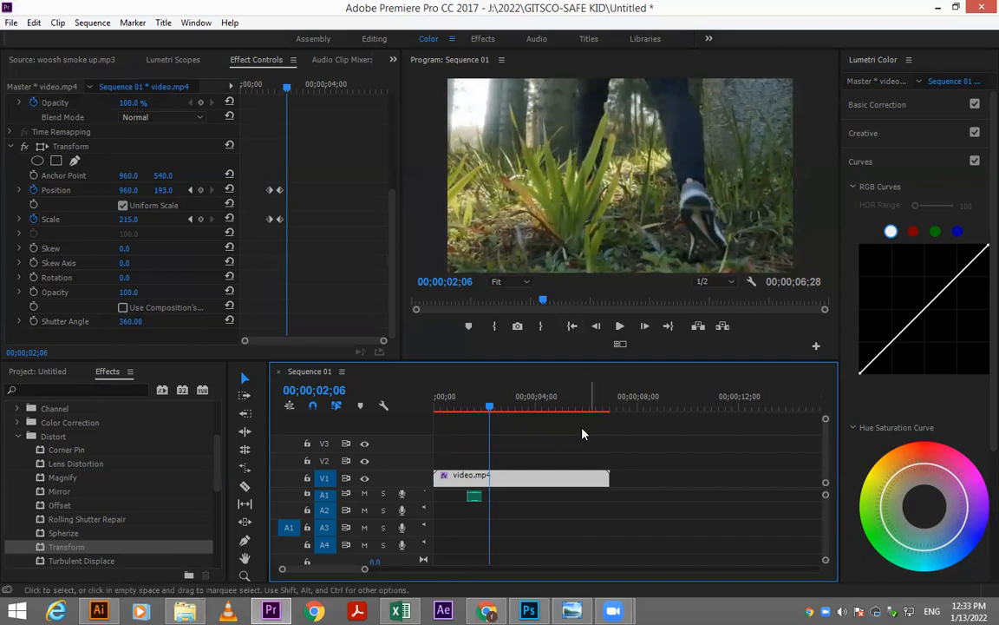
Split video.mp4 at 00;00;01;29, remove about three seconds of footage after the cut, and close the gap
mouse_move(484, 406)
mouse_down()
mouse_move(465, 406)
mouse_move(485, 407)
mouse_up()
key(c)
click(484, 477)
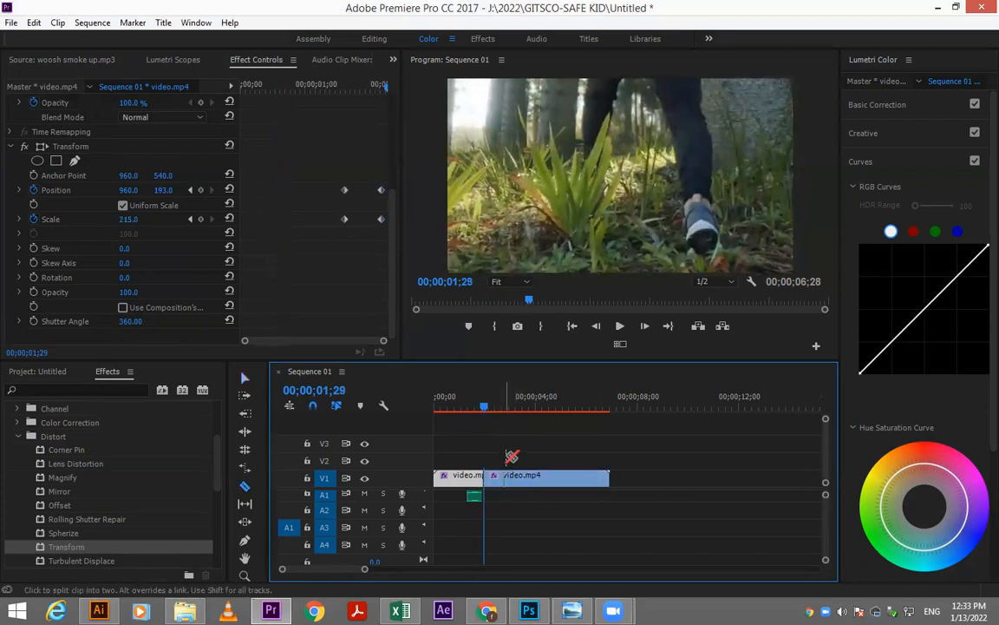
drag(490, 406, 577, 406)
drag(485, 476, 510, 480)
Play across the cut between the two video.mp4 clips several times to check how the zoom meets the second clip
click(479, 404)
key(=)
key(=)
key(=)
drag(634, 406, 546, 411)
key(space)
key(space)
drag(647, 407, 542, 406)
key(space)
Trim the first video.mp4 clip to end at 00;00;01;26 and butt the second clip against it
drag(642, 408, 661, 411)
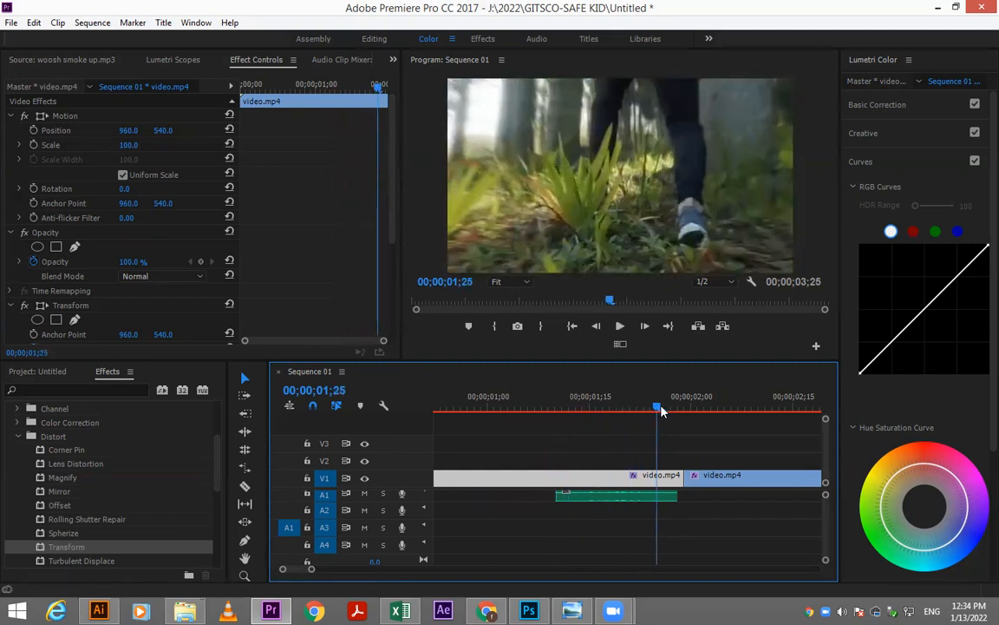
mouse_move(690, 476)
mouse_down()
mouse_move(673, 486)
mouse_move(694, 475)
mouse_move(685, 480)
mouse_up()
drag(665, 408, 664, 408)
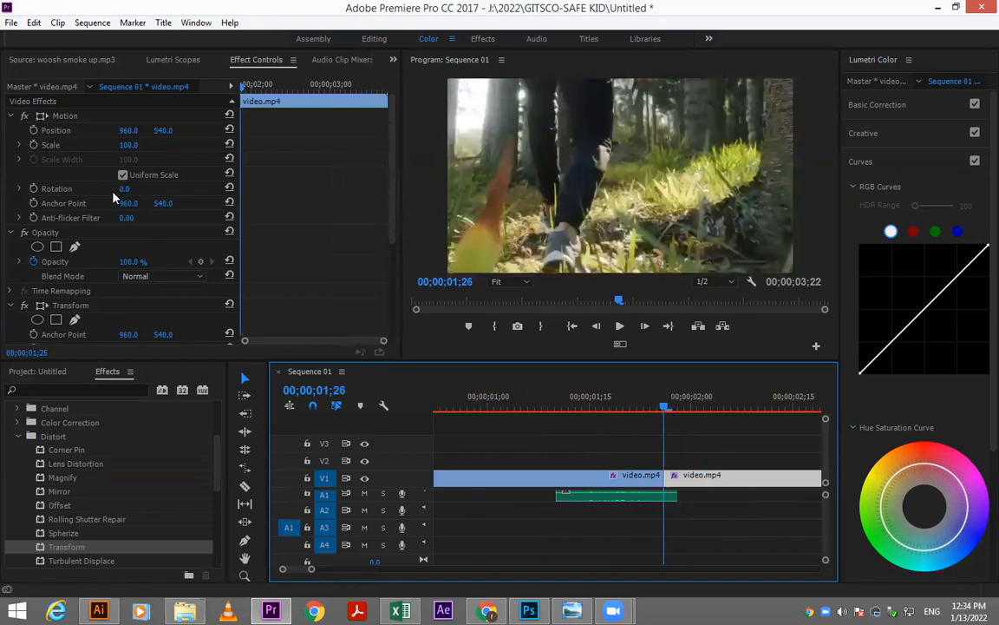
Add Transform keyframes for Position 960, 193 and Scale 215 on the second video.mp4 clip at 00;00;01;26
scroll(351, 174, down, 4)
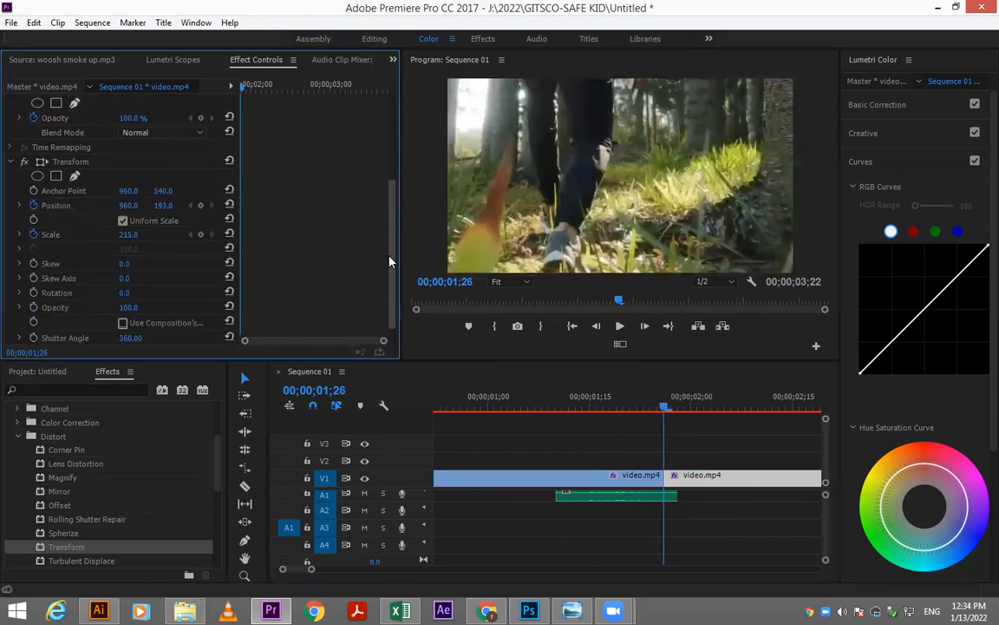
click(707, 484)
click(184, 198)
click(200, 228)
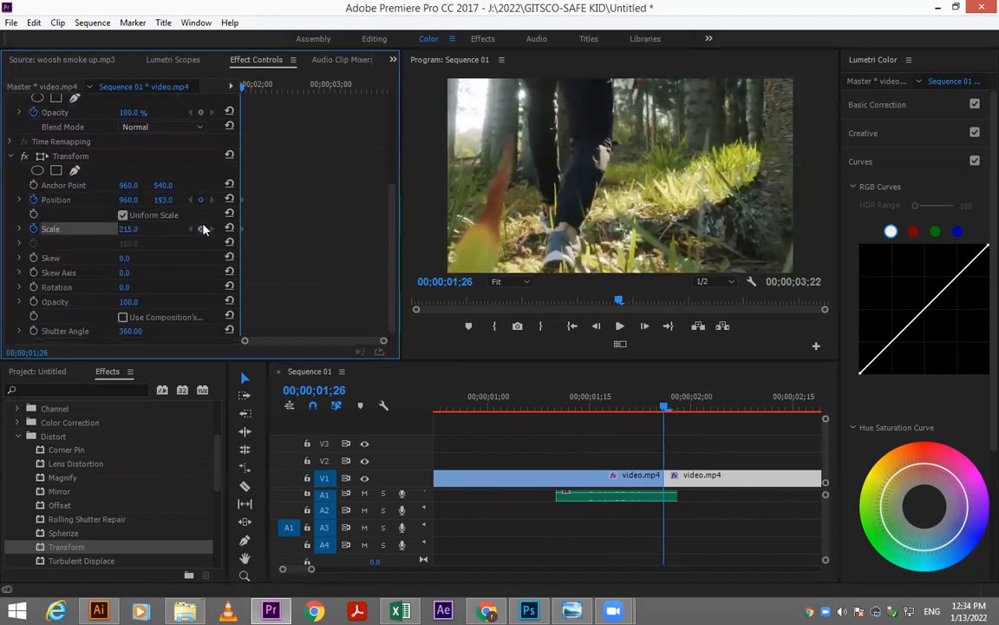
At 00;00;02;08 on the second clip, set the Transform Scale to 100 and the Position to 960, 539
key(space)
key(space)
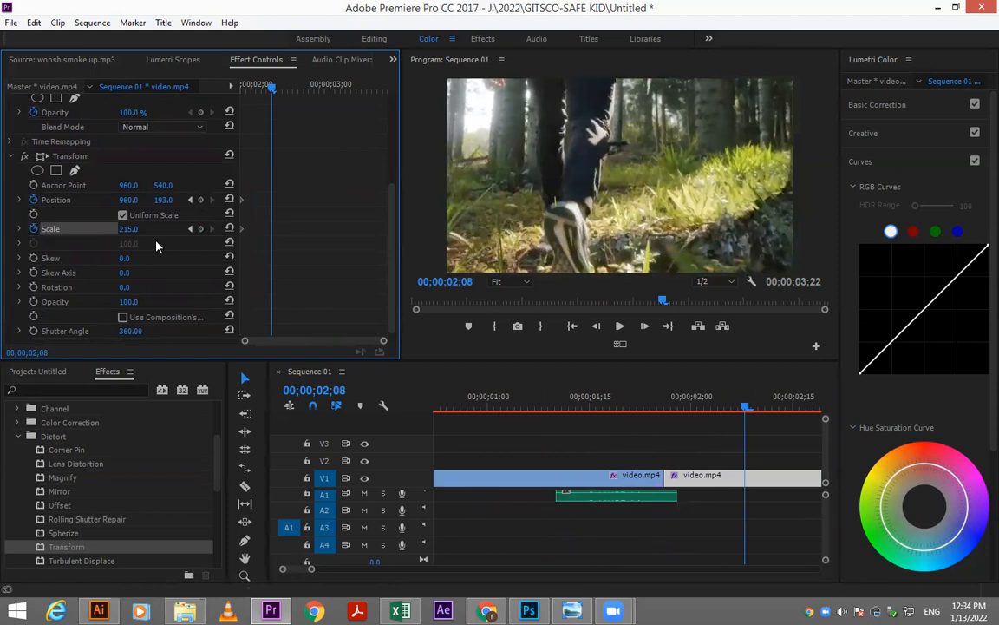
click(129, 229)
key(Return)
drag(171, 201, 312, 202)
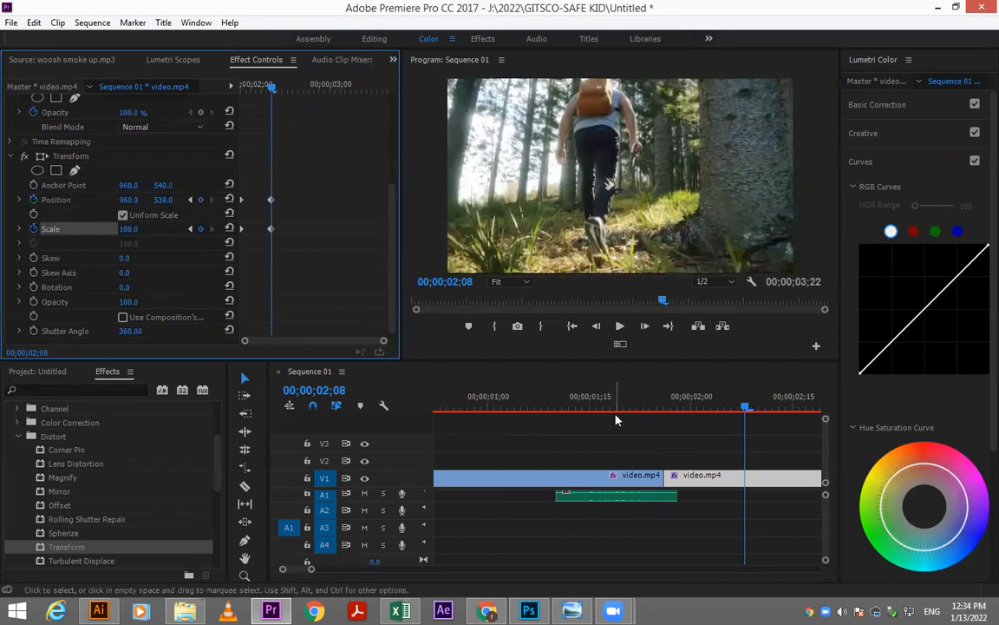
Play the second clip's zoom-out and shift its ending Position and Scale keyframes slightly earlier
drag(256, 84, 180, 106)
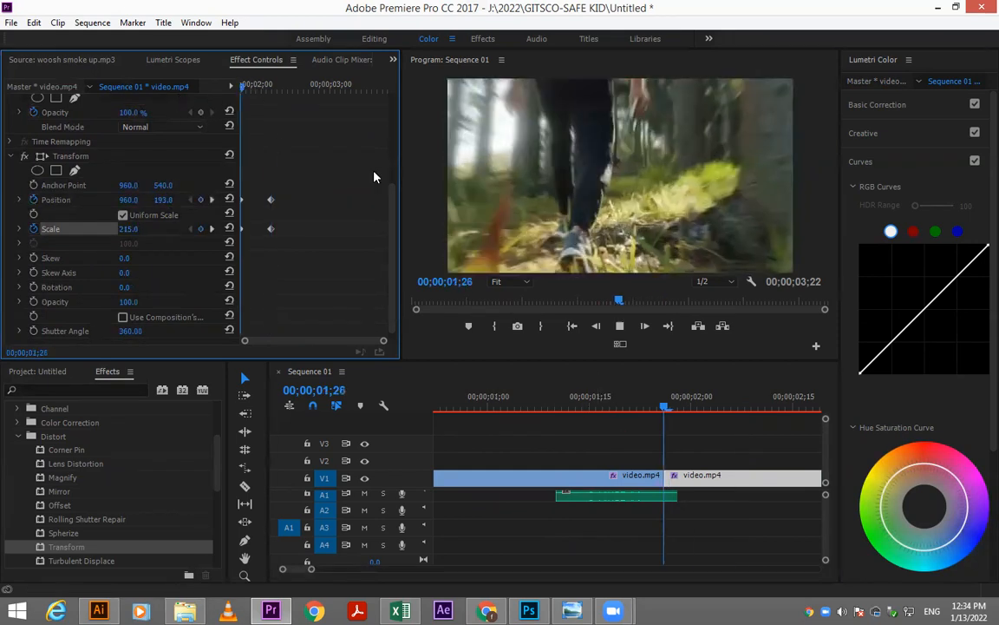
key(space)
drag(281, 187, 269, 230)
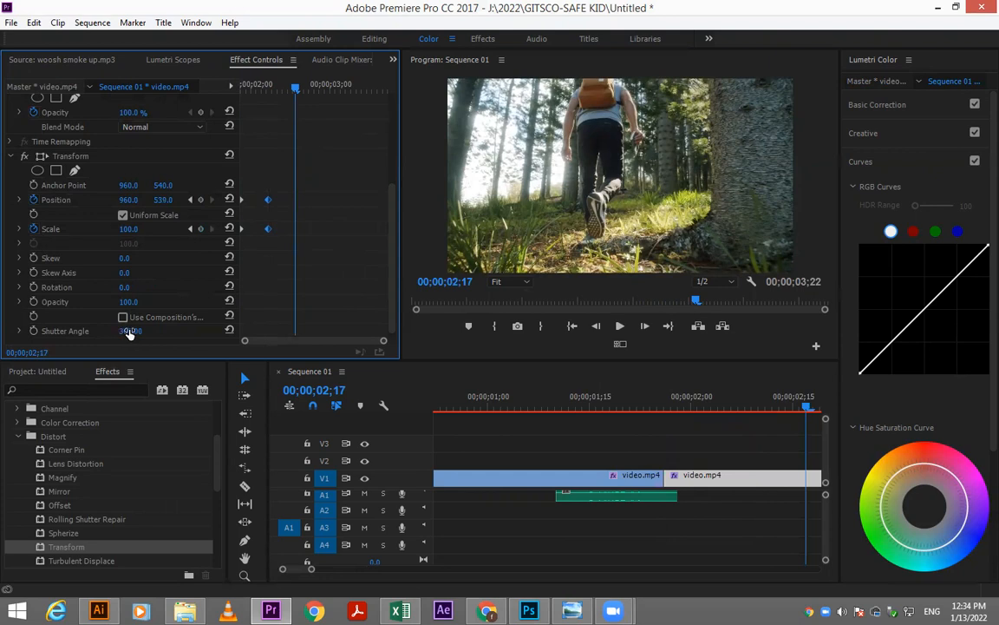
Play across the cut and move the woosh clip later so it spans the cut, starting at about 00;00;01;16
drag(746, 407, 485, 405)
key(space)
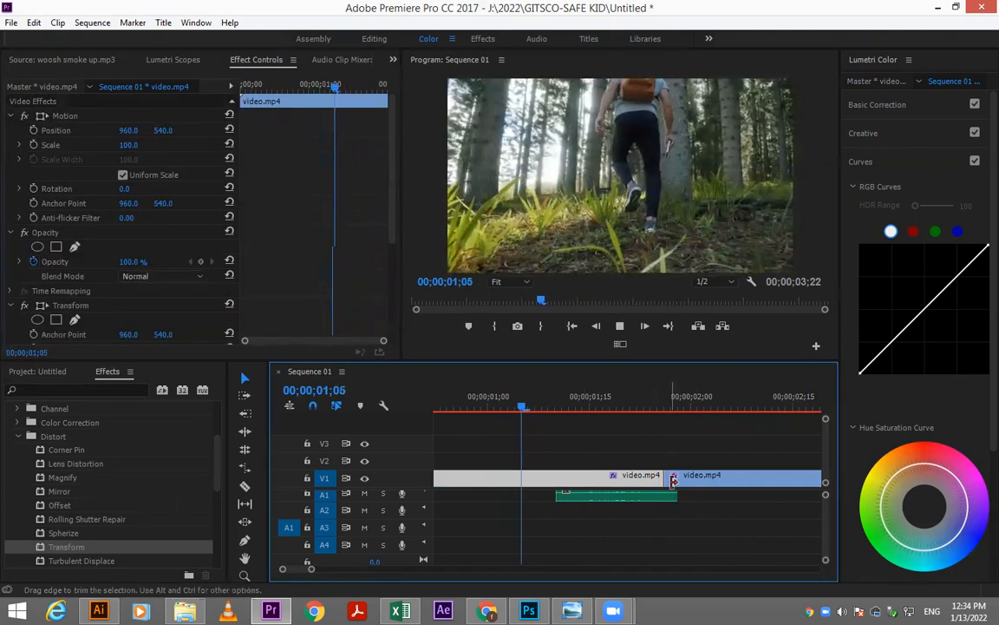
click(635, 501)
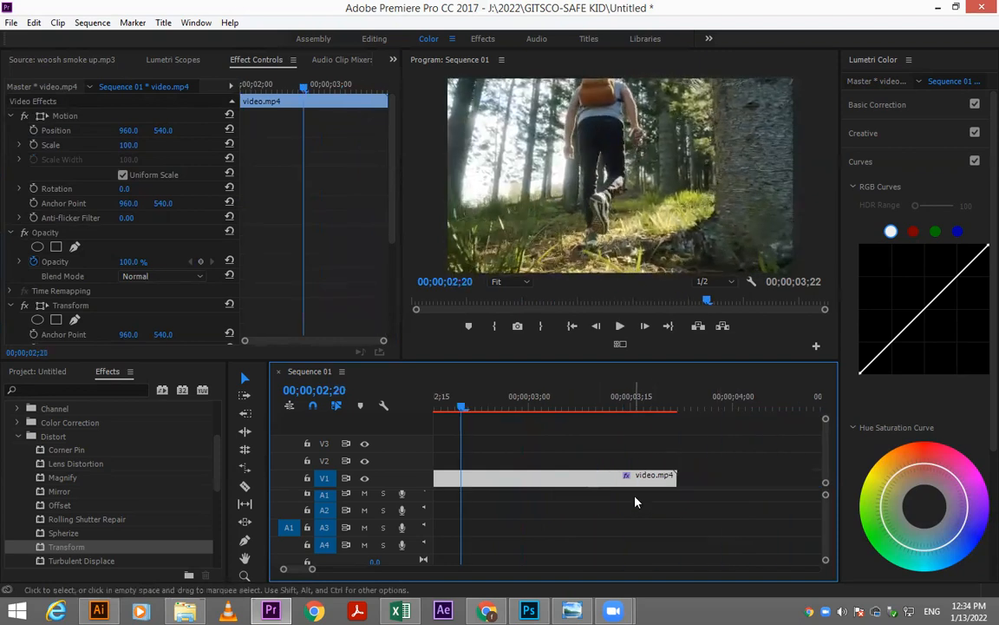
key(backslash)
drag(517, 497, 528, 497)
Play and scrub the transition repeatedly with the repositioned woosh, and review the second clip's Transform settings
click(512, 397)
key(space)
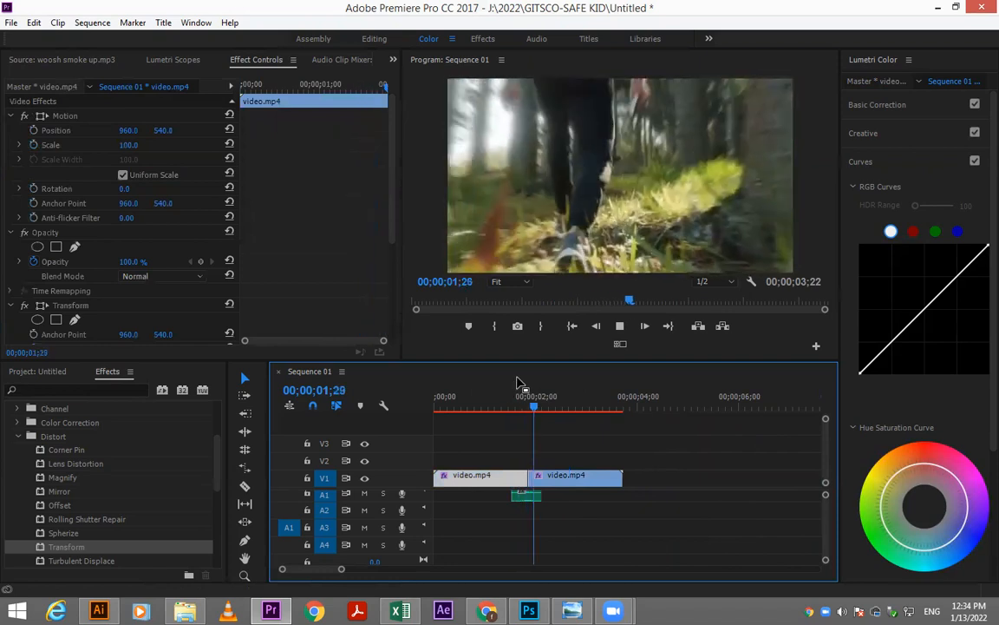
click(517, 405)
drag(519, 405, 547, 406)
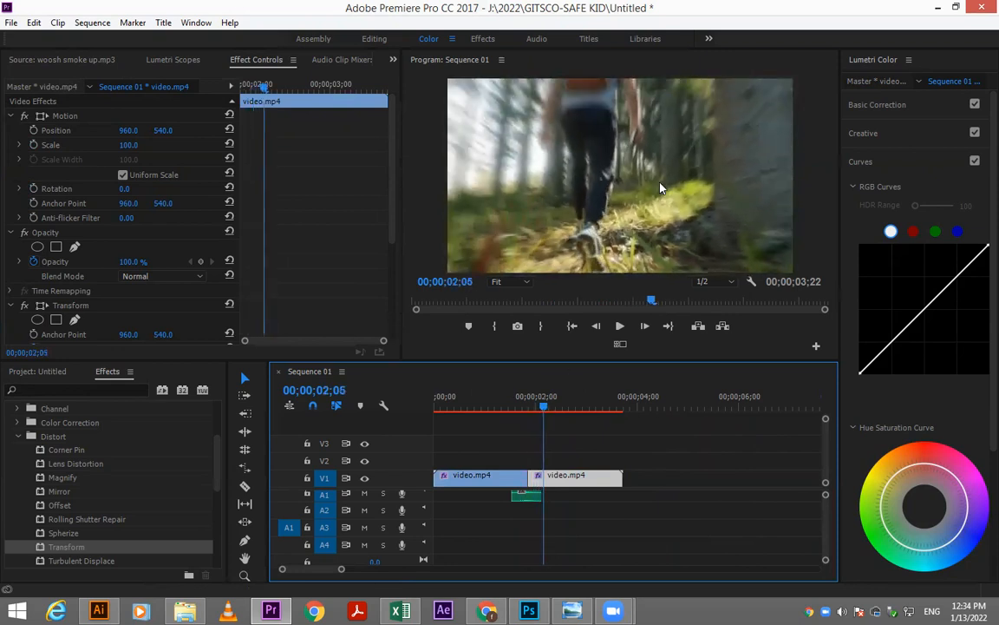
click(502, 404)
key(space)
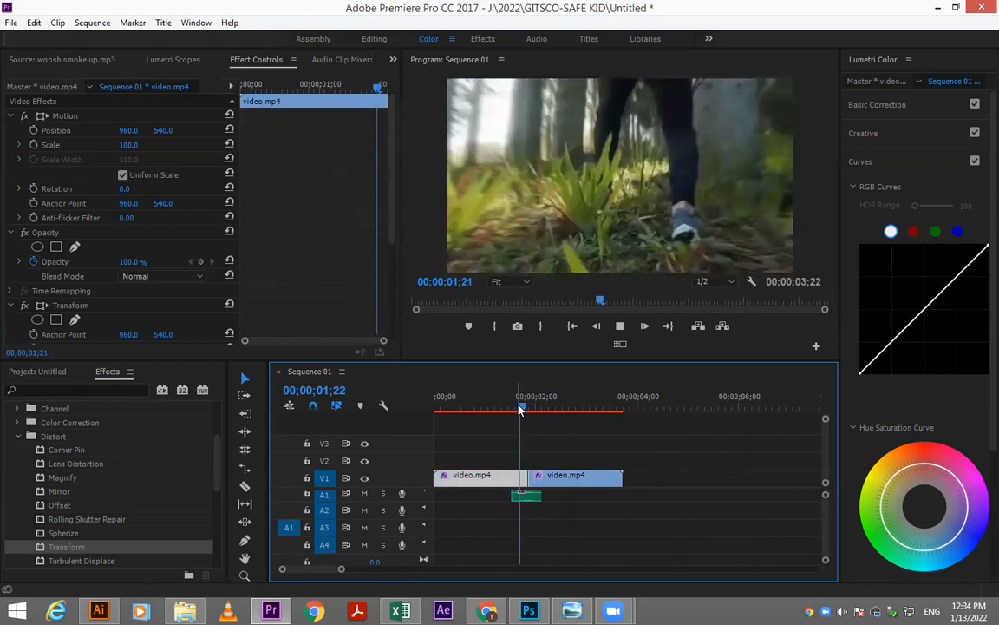
click(508, 406)
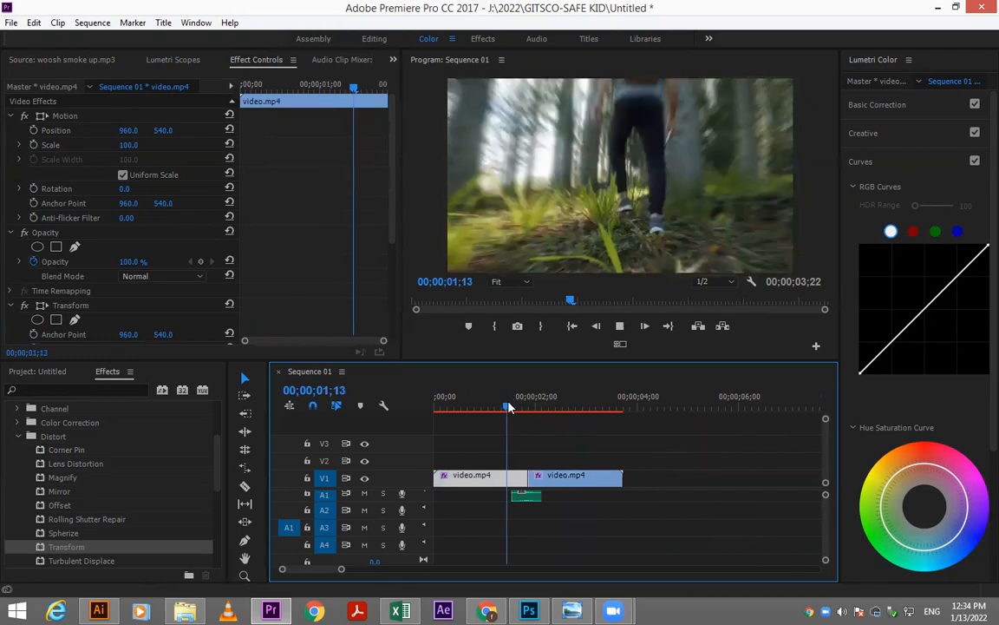
key(space)
click(507, 406)
key(space)
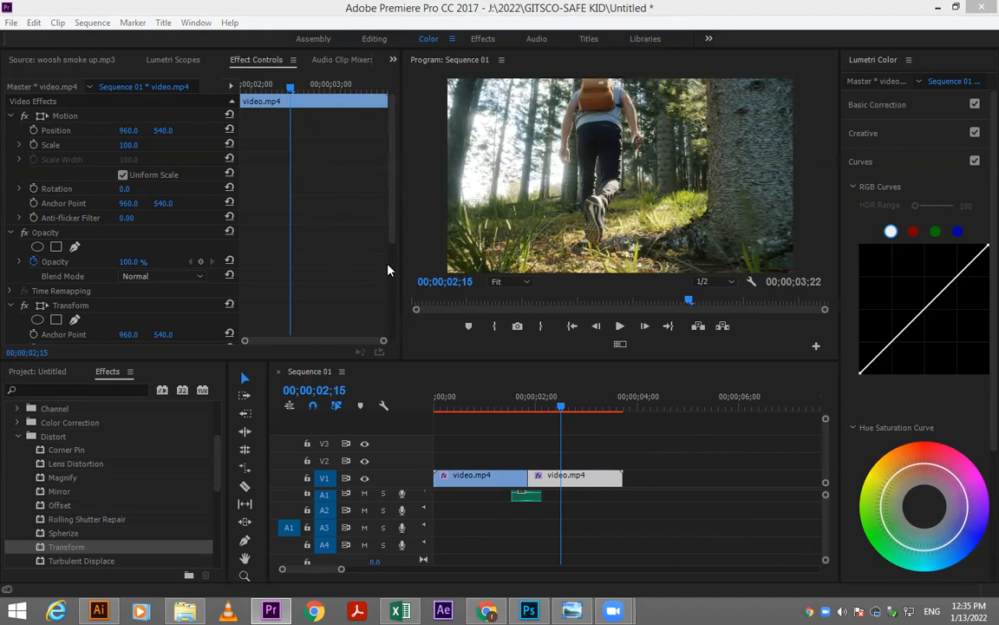
click(152, 328)
scroll(153, 329, down, 4)
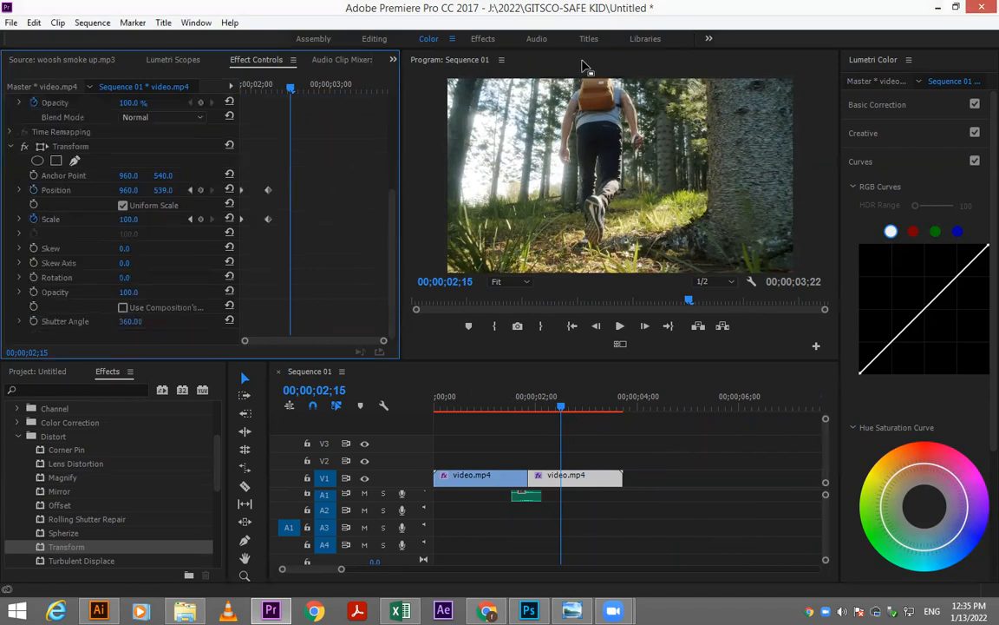